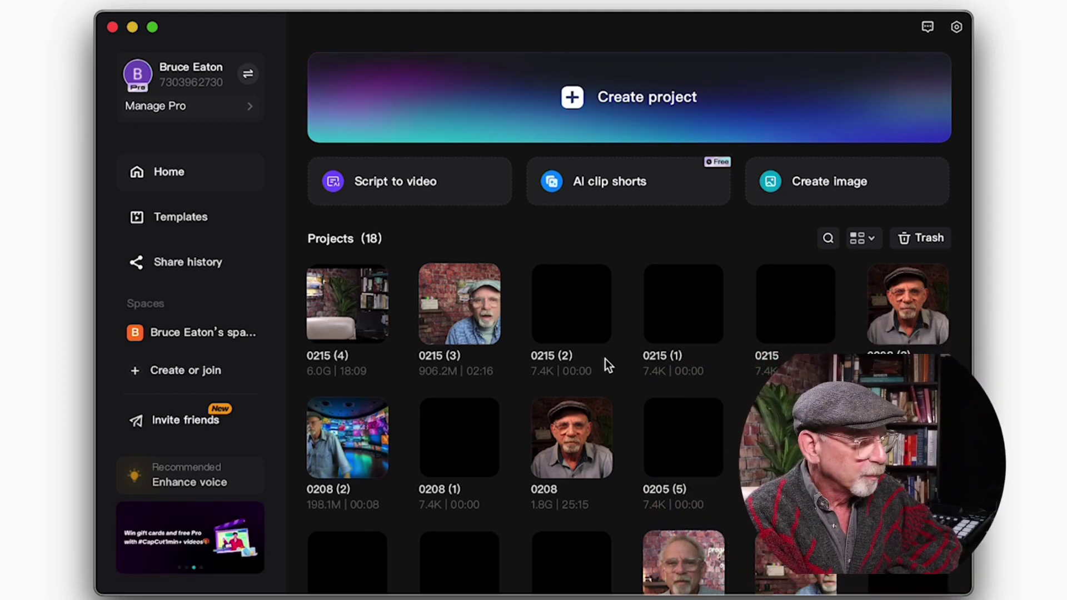
- Create a new empty project from the CapCut Home screen
mouse_move(598, 342)
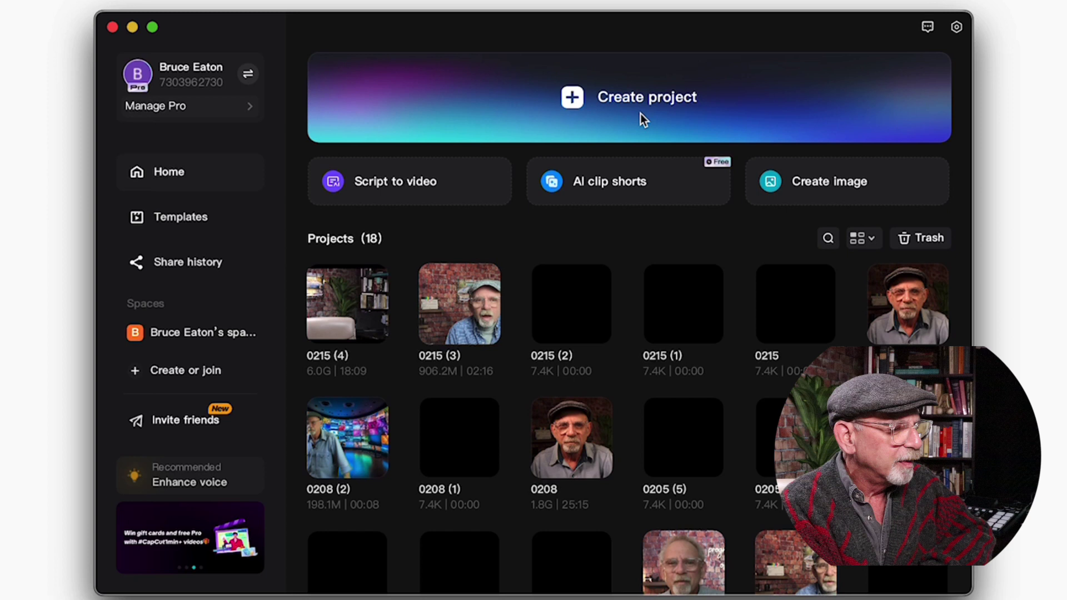
click(646, 99)
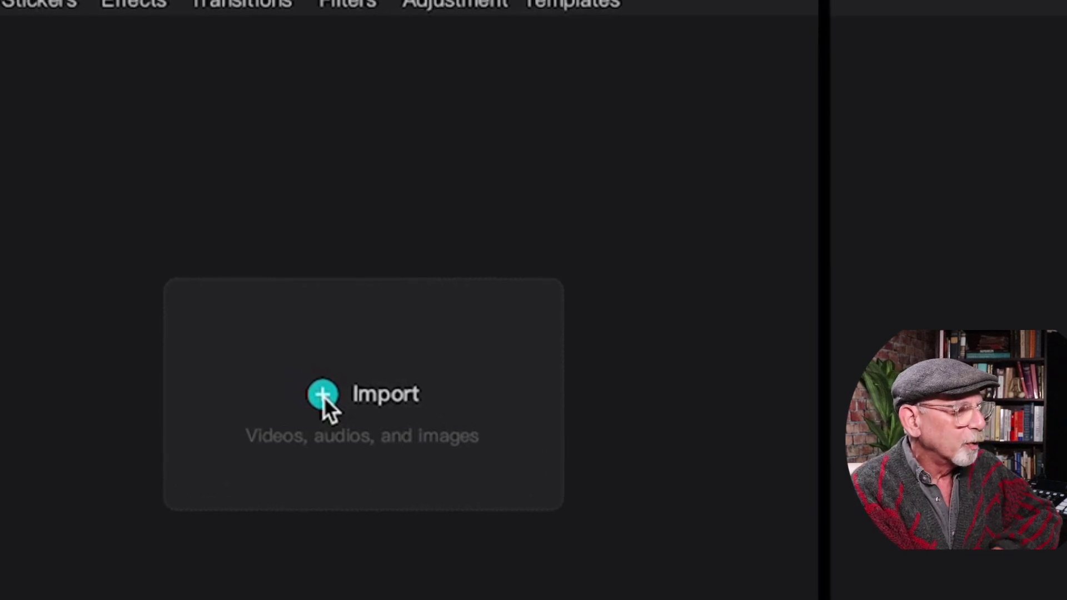
- Import 20240124_130923.mp4 and 20240131_104907.mp4 from Documents > video files > raw footage
click(324, 396)
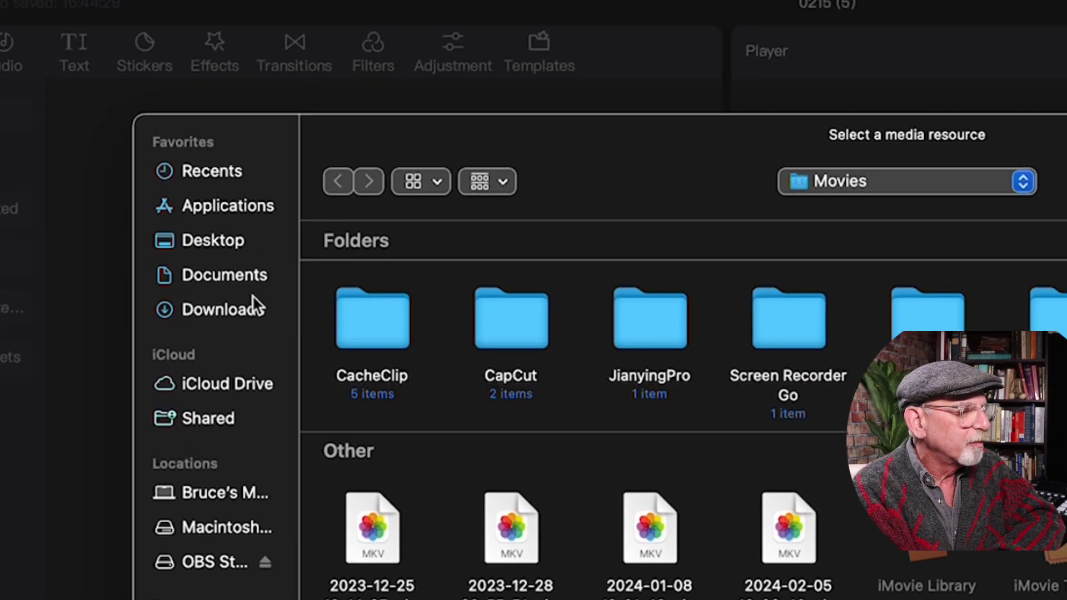
click(206, 277)
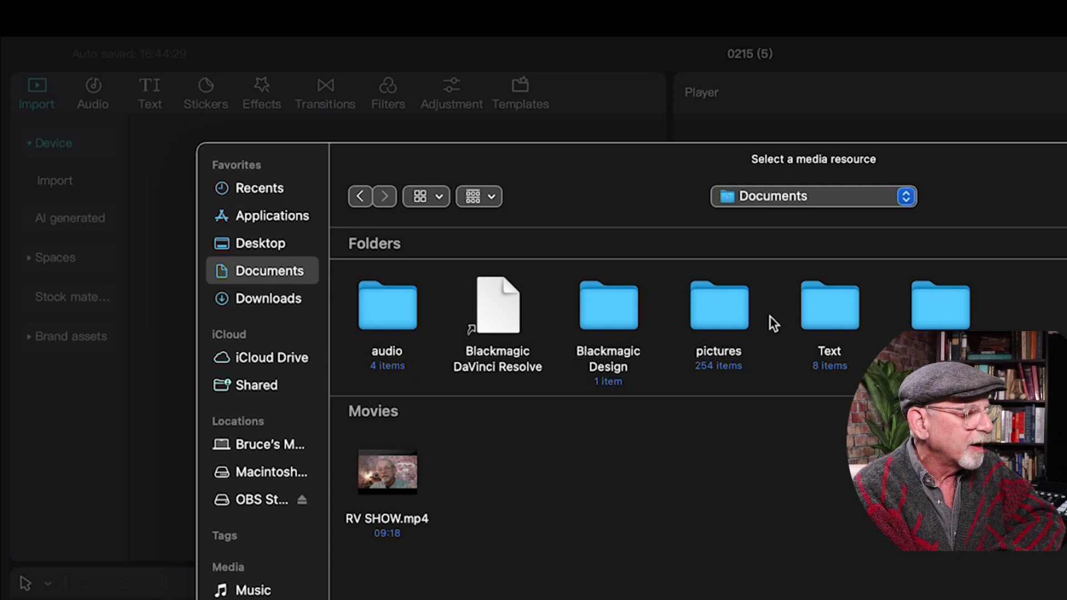
double_click(937, 314)
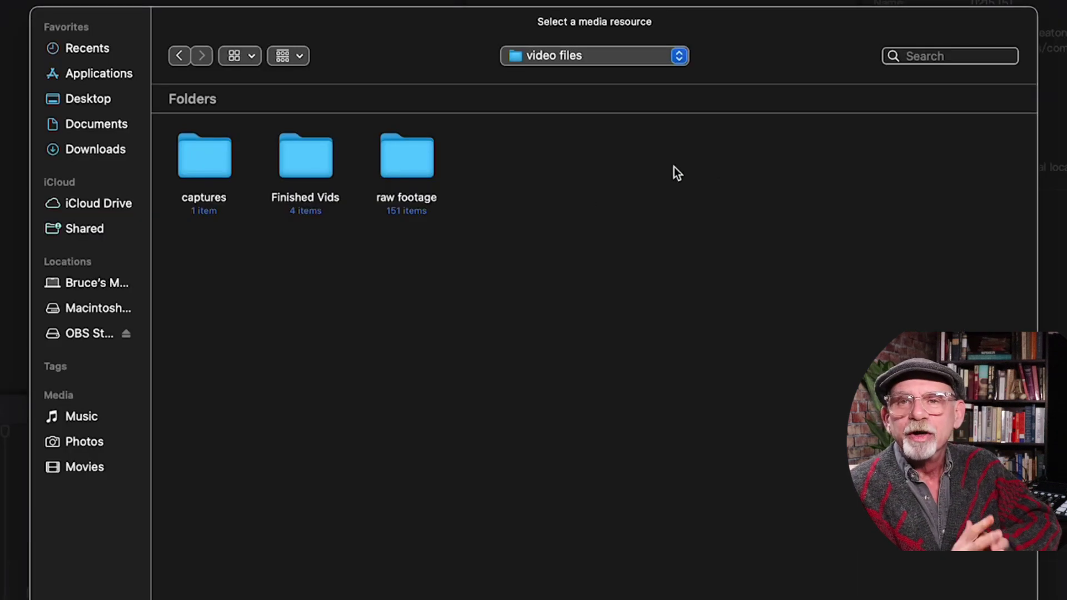
click(411, 166)
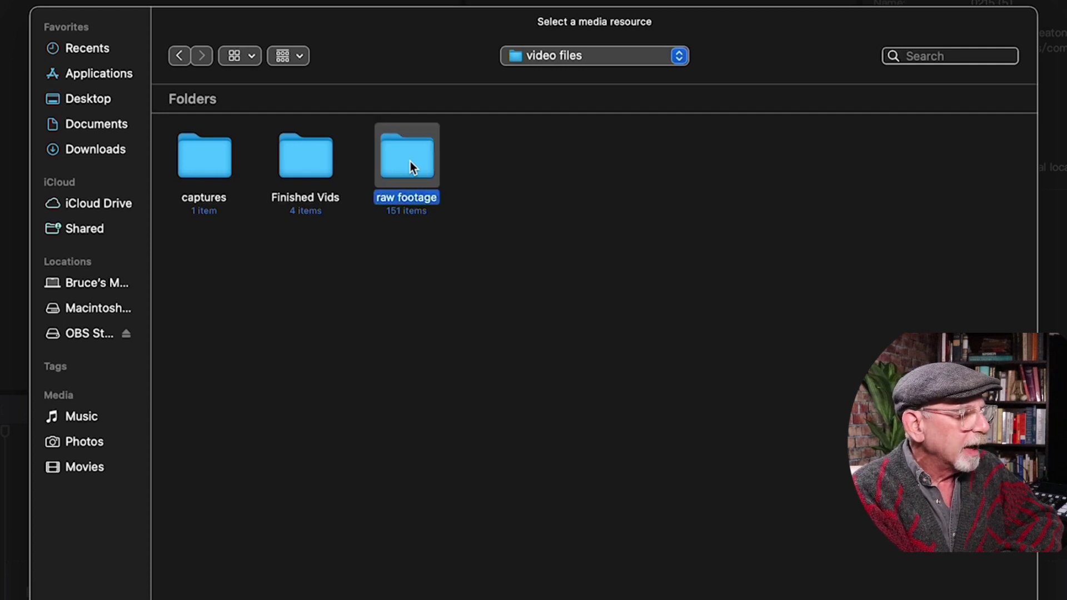
double_click(412, 166)
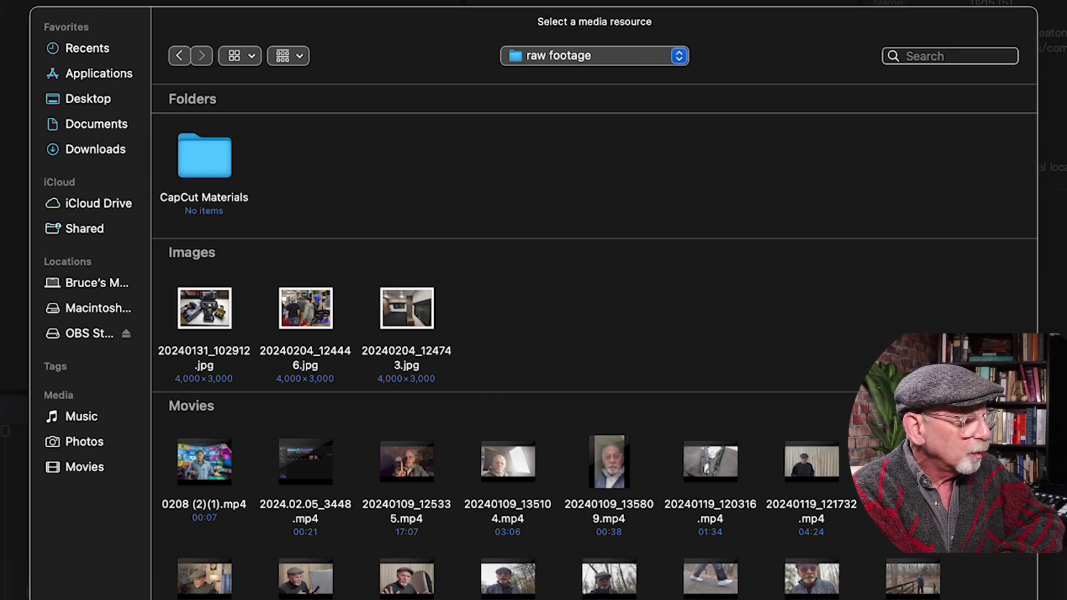
key(Down)
key(Down)
key(Down)
key(Down)
key(Down)
key(Down)
key(Down)
key(Down)
key(Down)
key(Down)
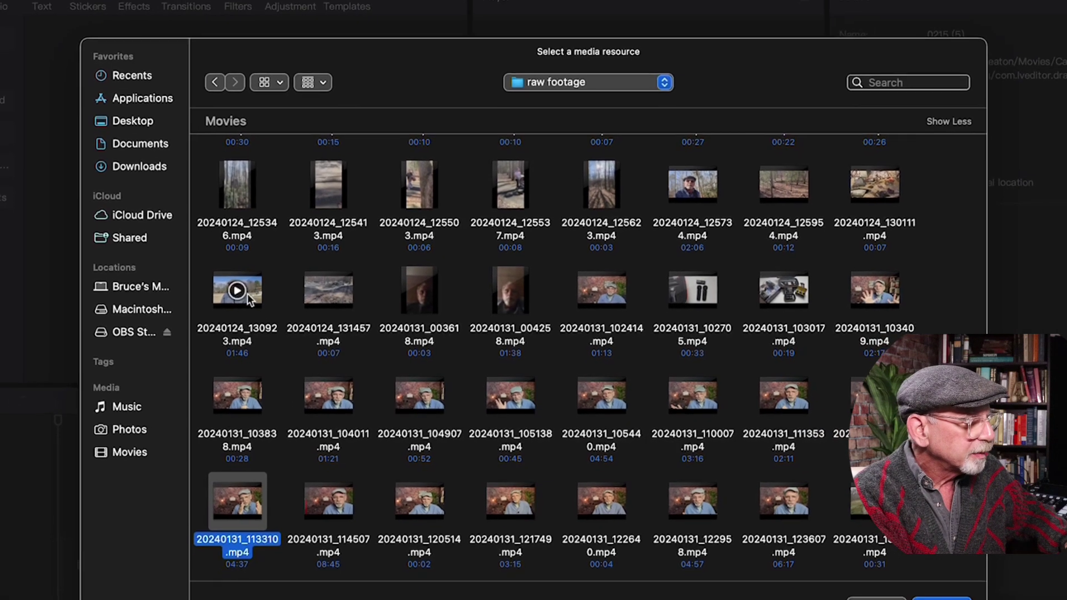
click(248, 294)
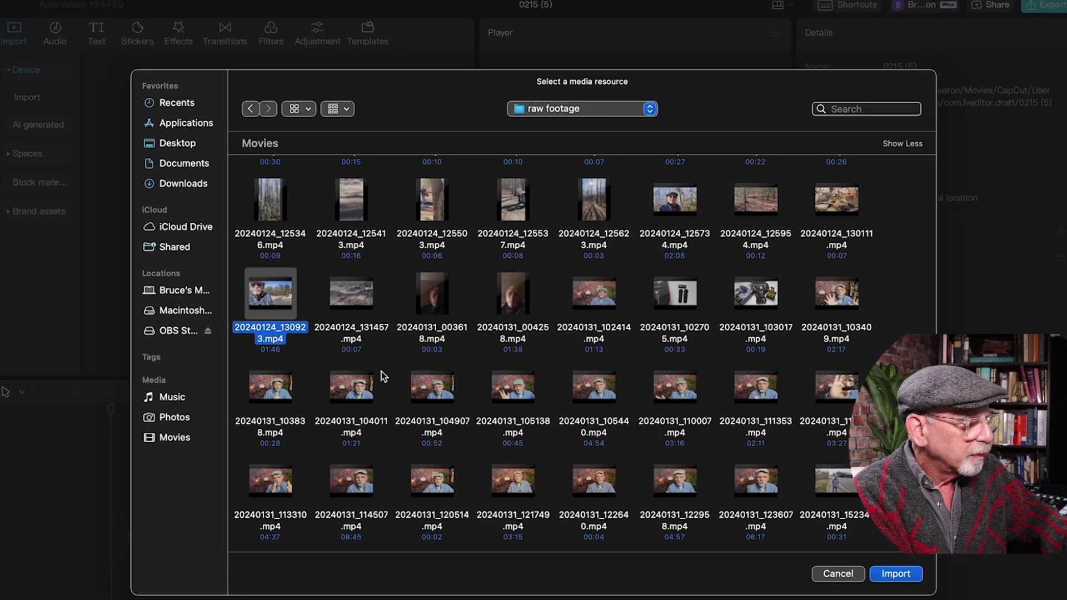
super+click(436, 391)
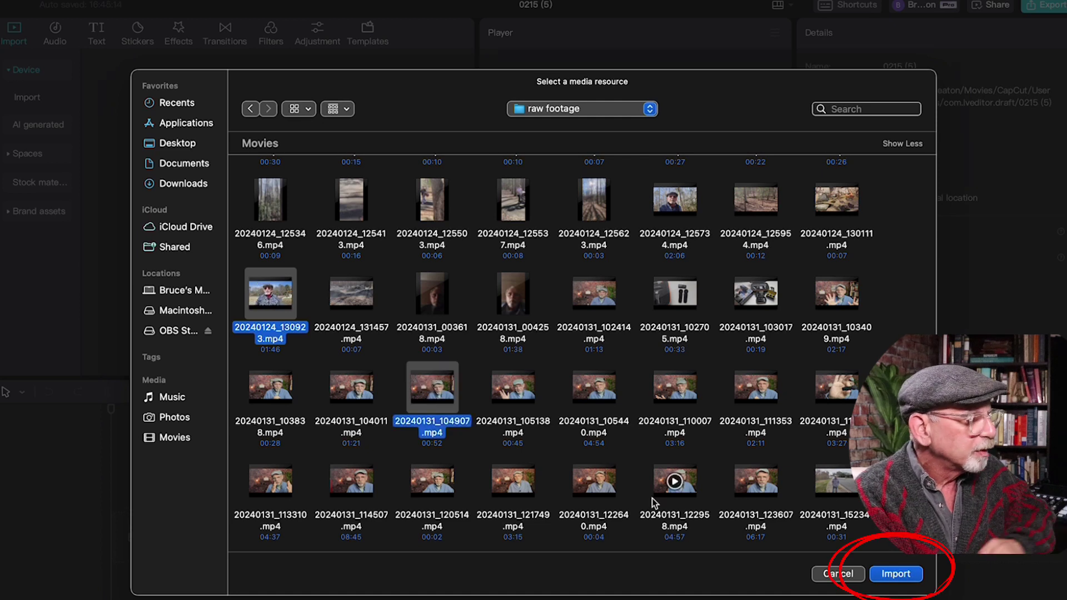
click(896, 573)
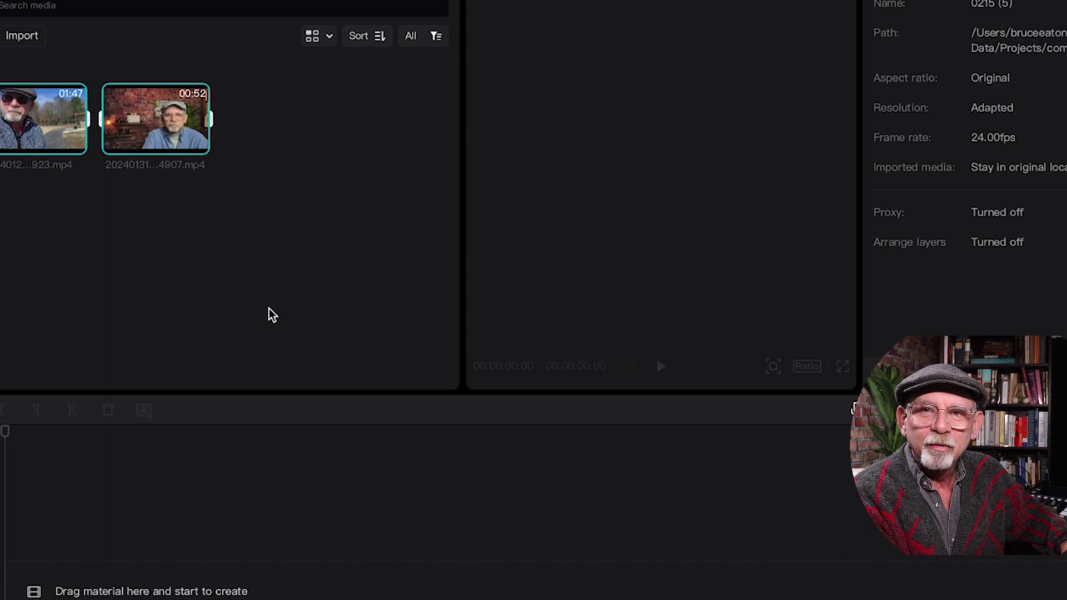
click(152, 123)
key(space)
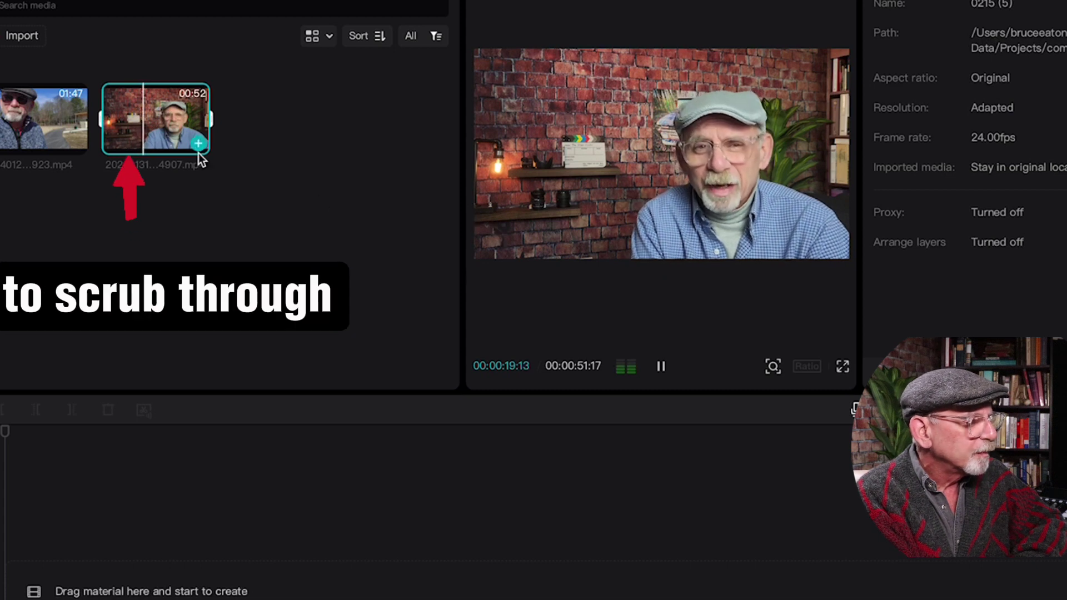
click(112, 125)
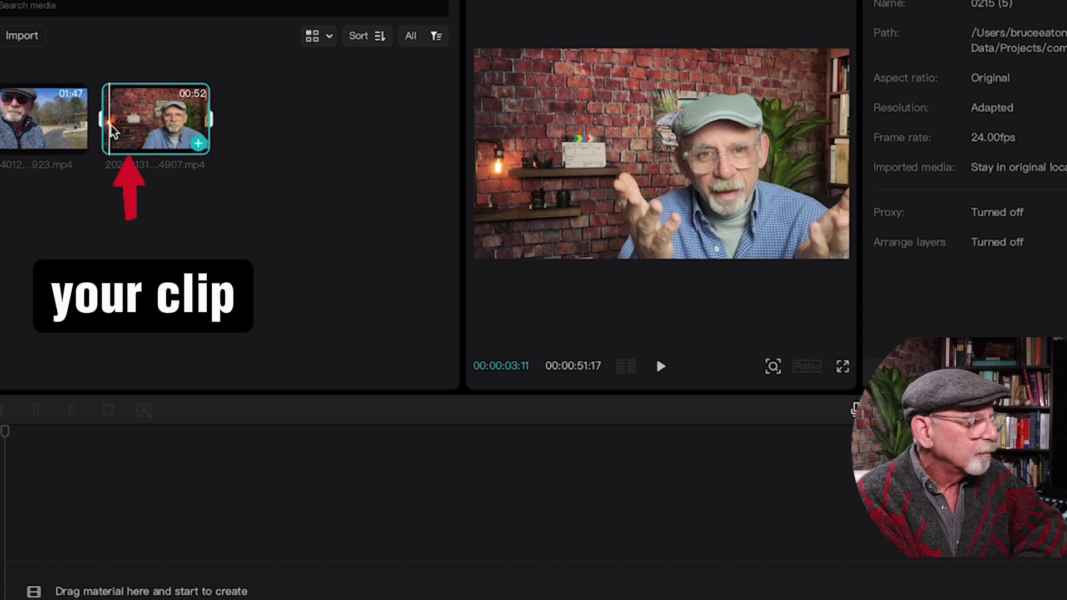
click(92, 127)
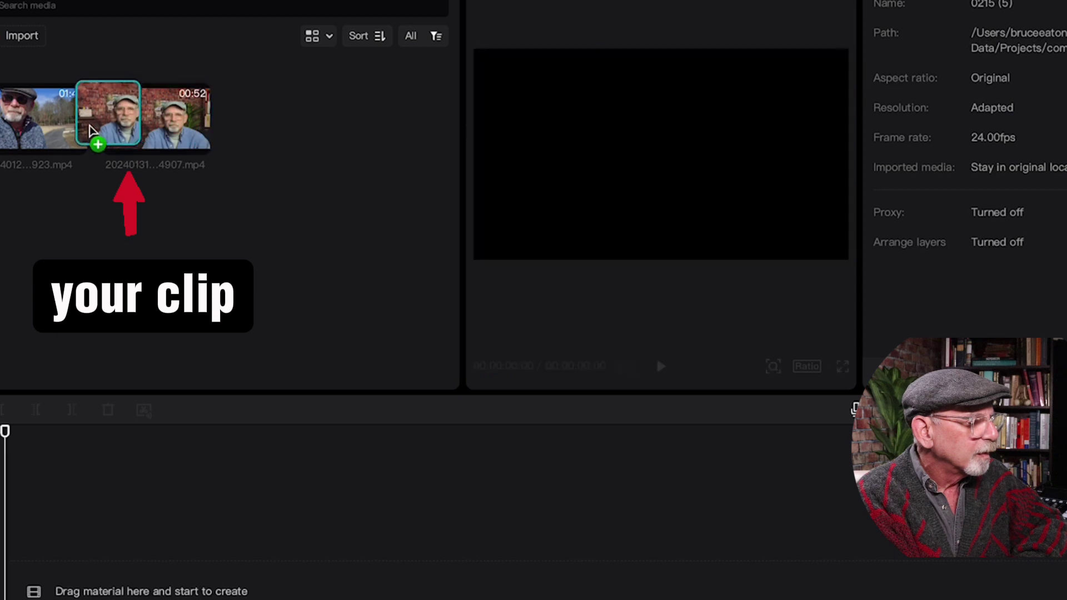
click(135, 129)
key(space)
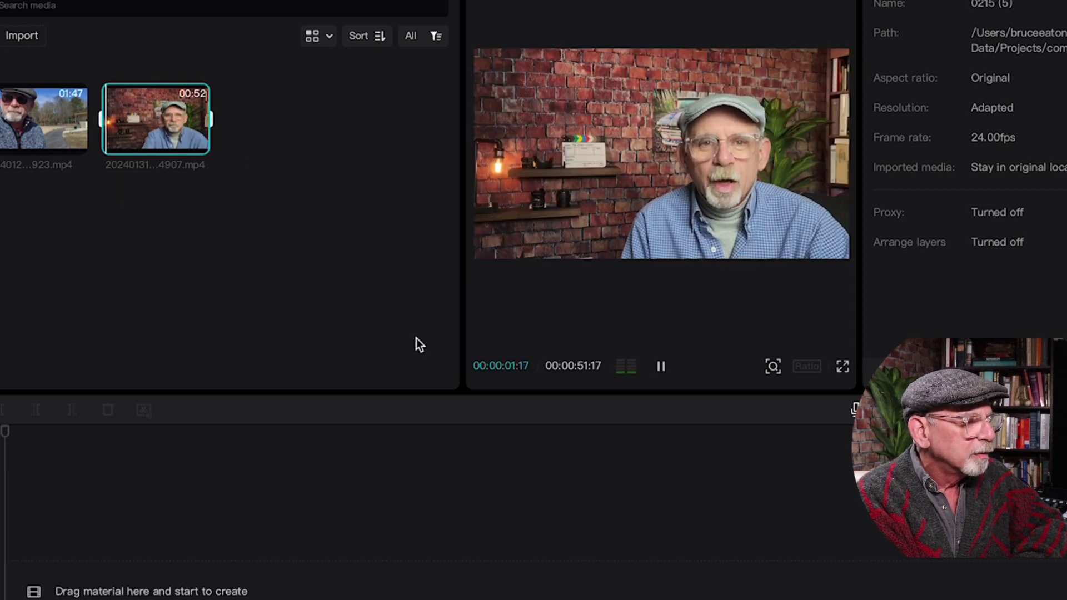
key(XF86AudioRaiseVolume)
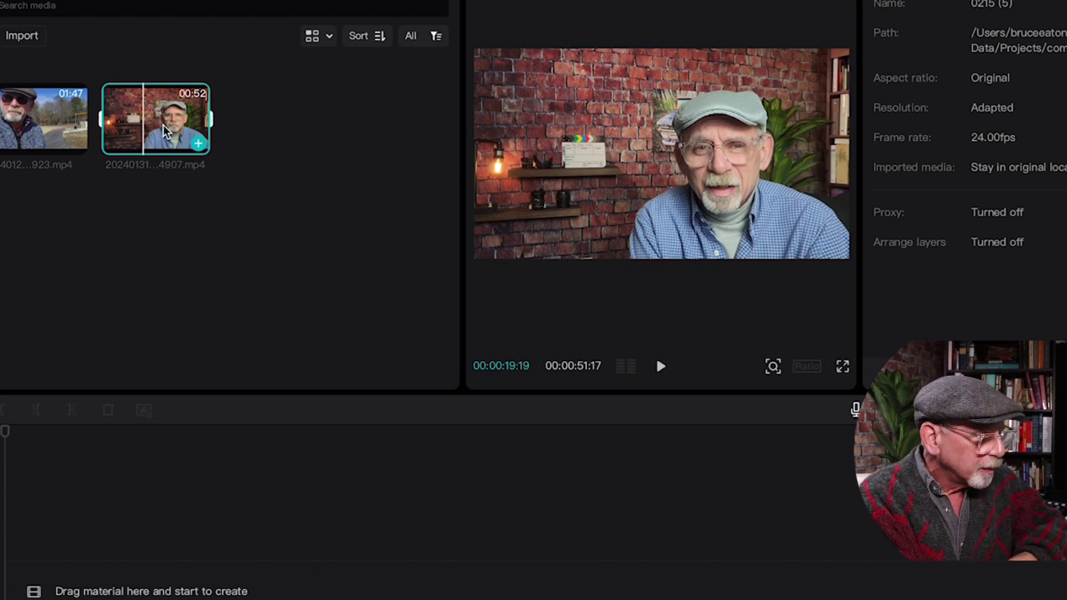
drag(166, 132, 141, 153)
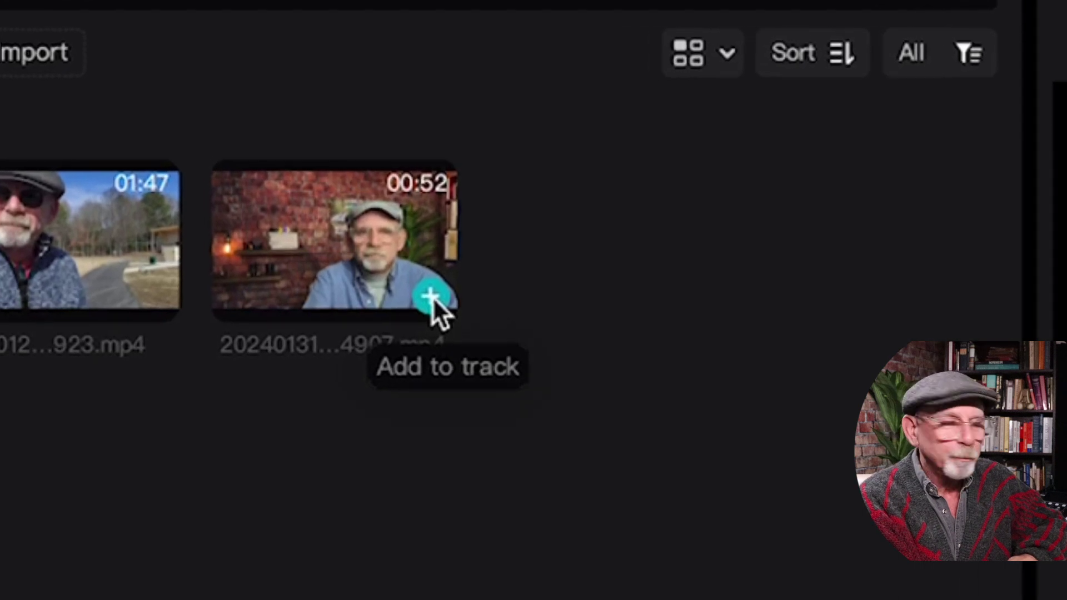
- Add the 20240131_104907.mp4 clip to the timeline and play it to about 12 seconds
click(530, 364)
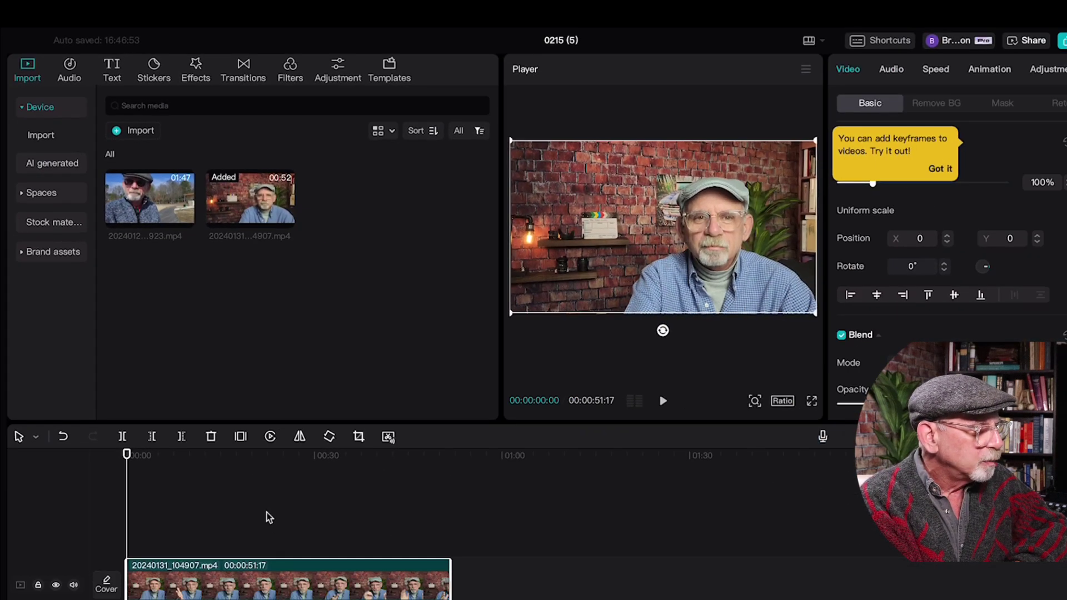
key(space)
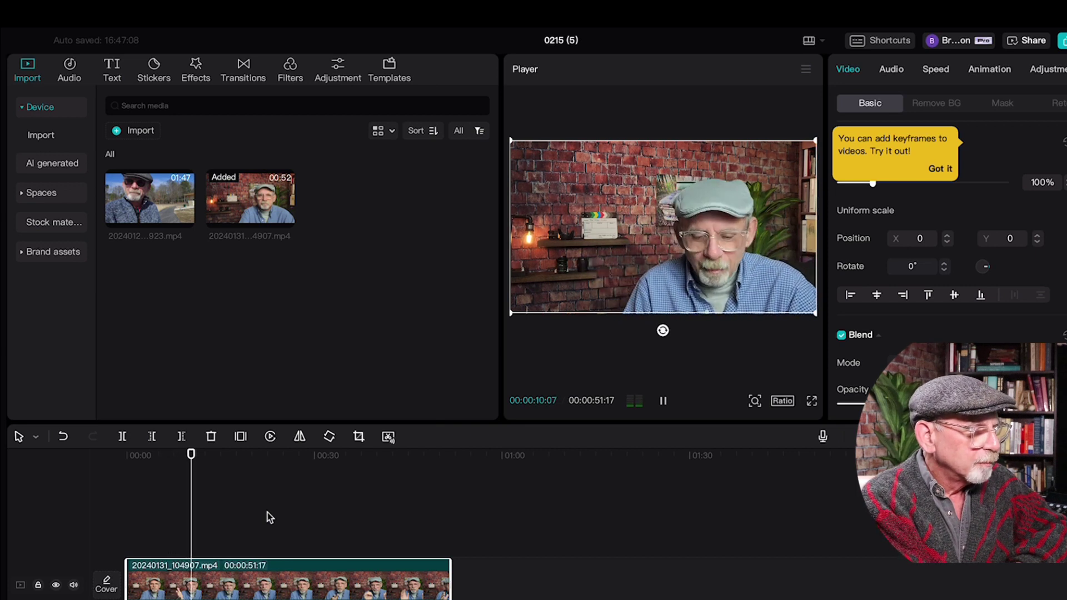
key(space)
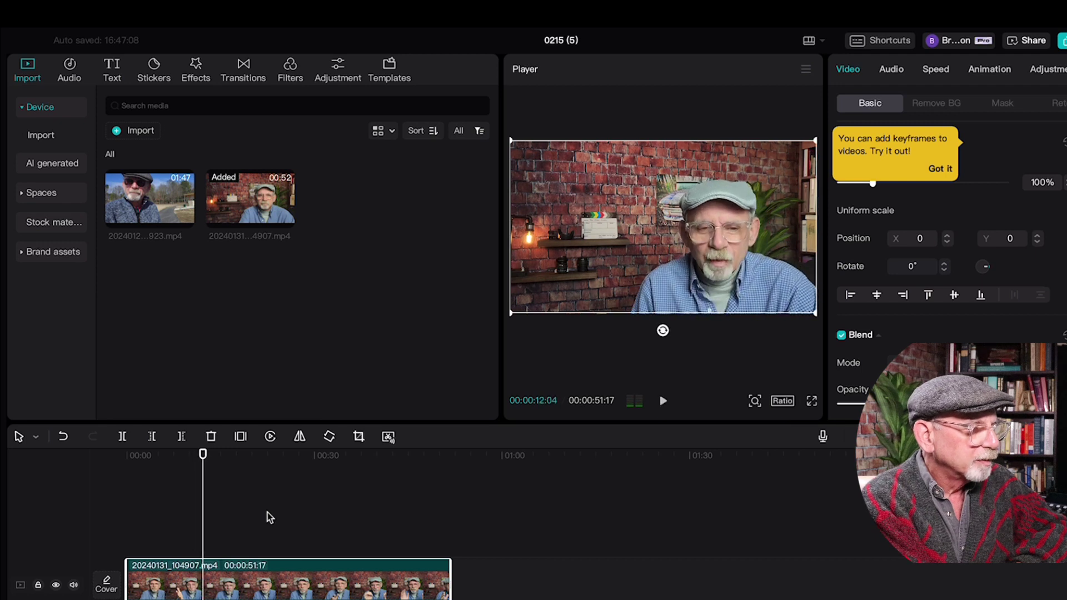
key(space)
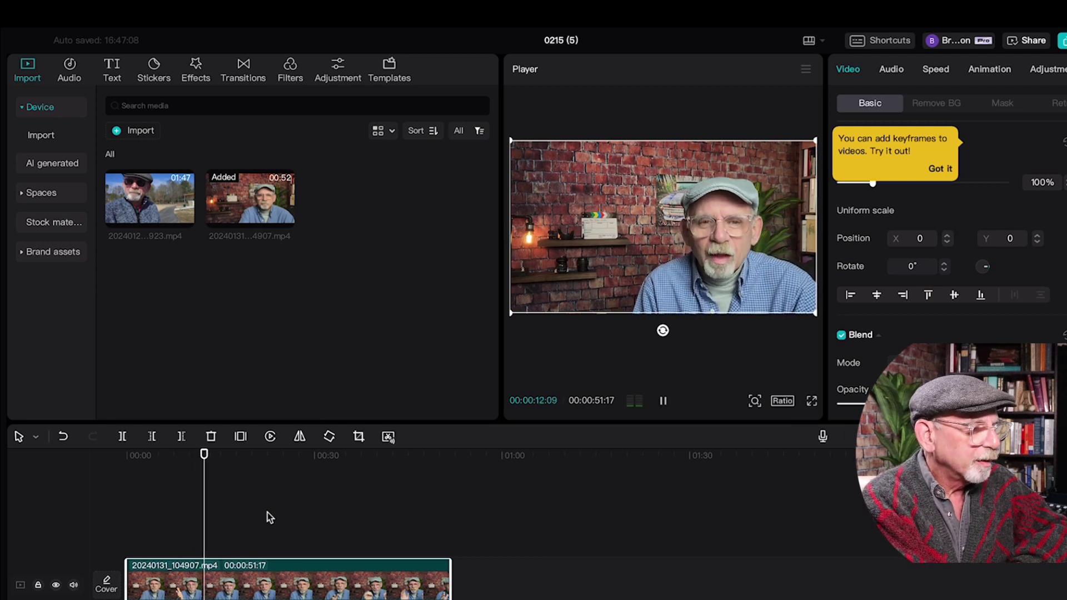
key(space)
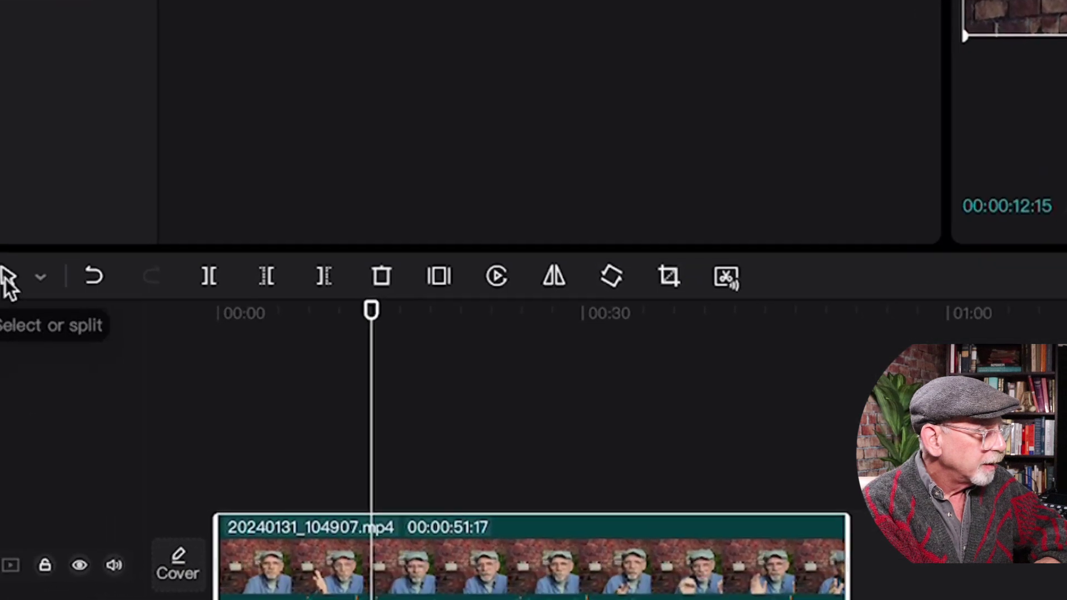
click(88, 201)
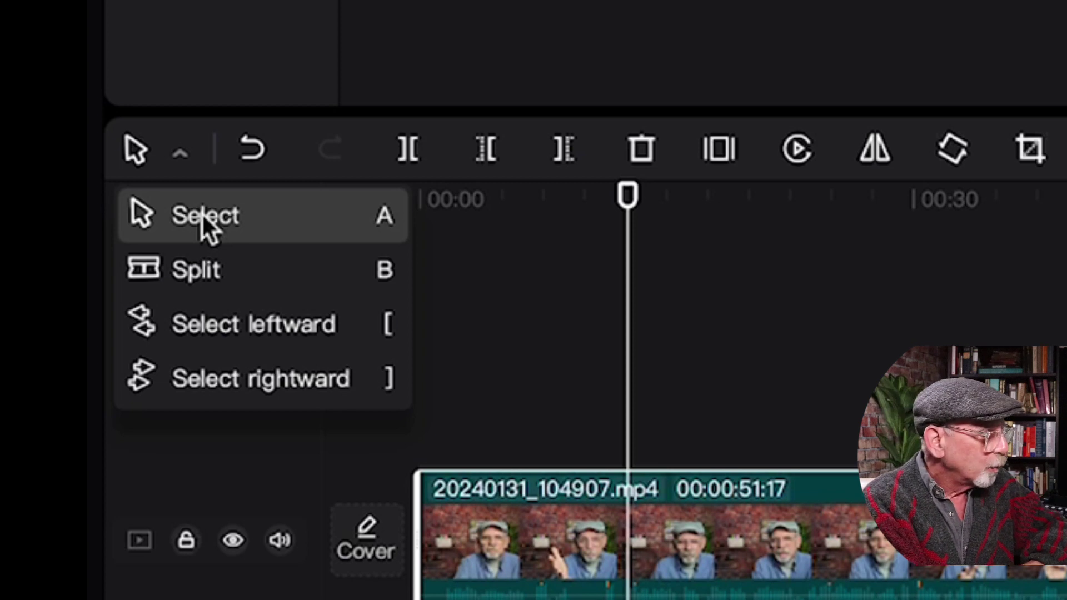
- Split the talking-head clip at 00:00:12:15, return to Select mode, and select the first piece
click(184, 266)
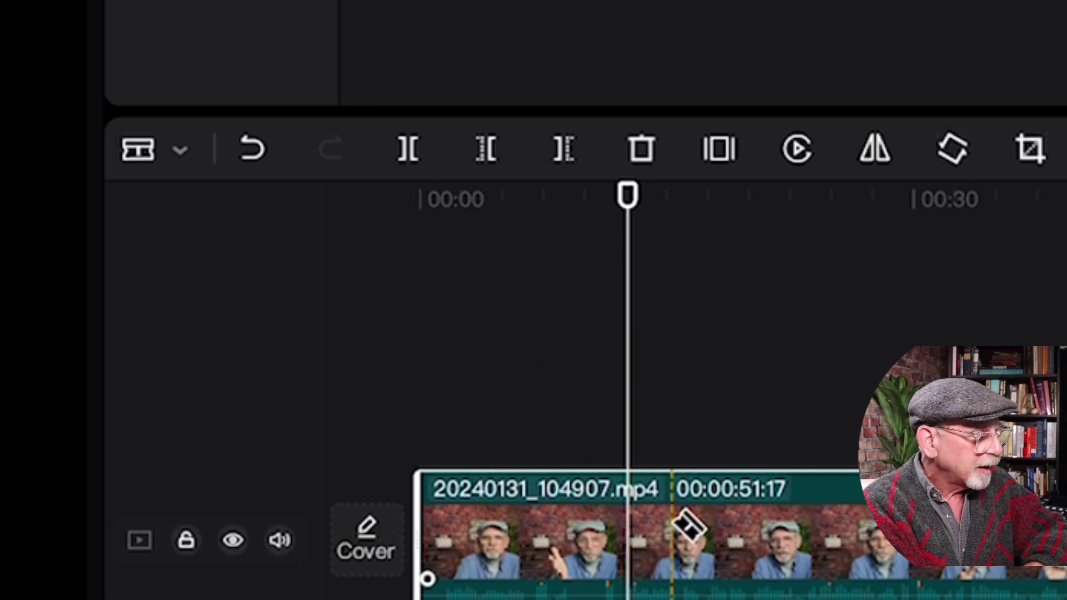
click(631, 542)
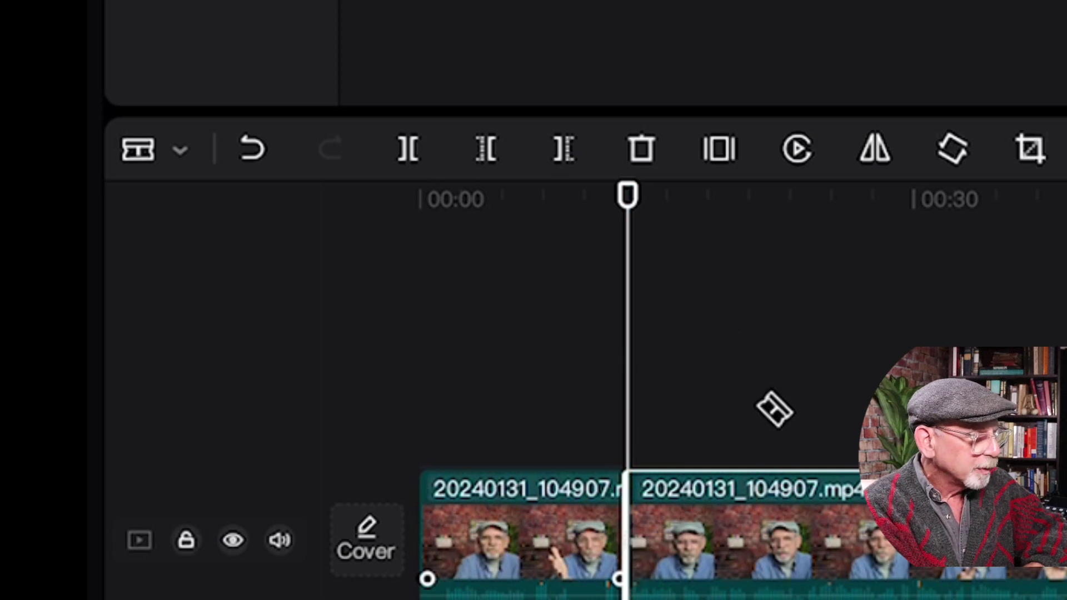
click(138, 158)
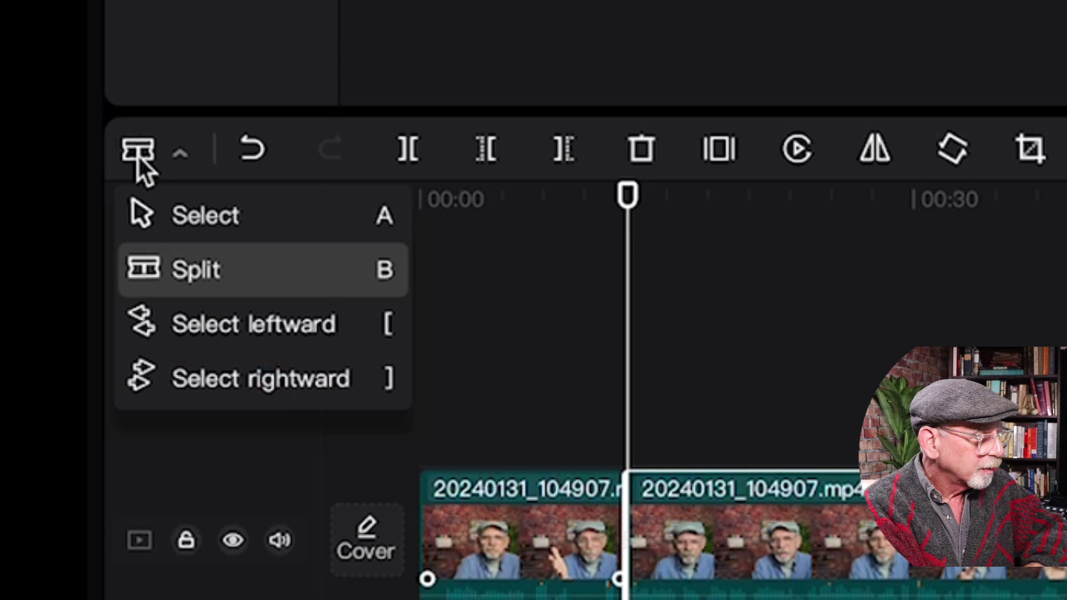
click(157, 229)
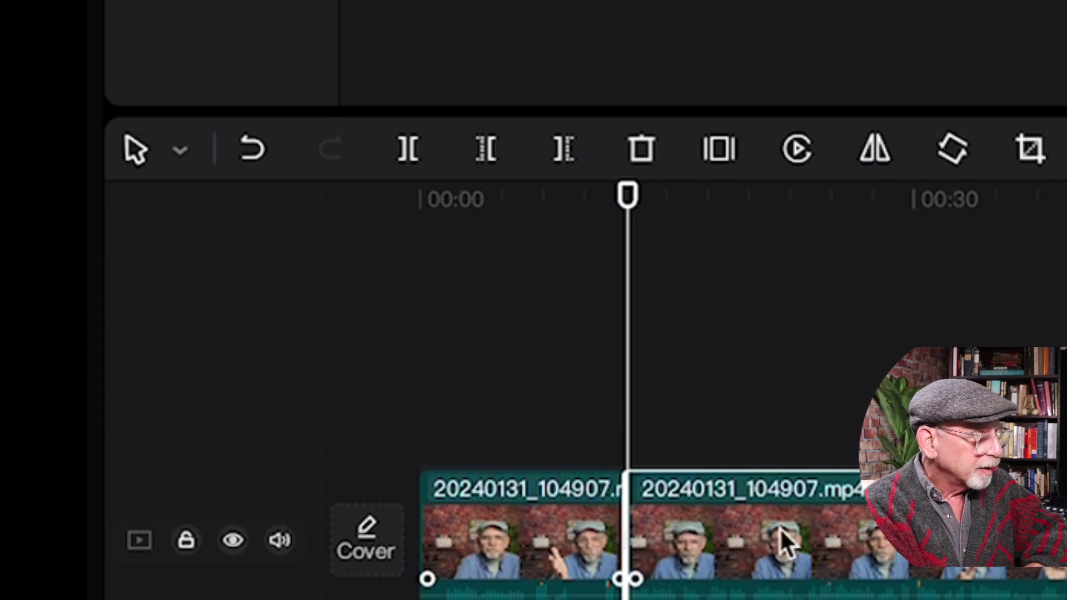
drag(786, 543, 789, 519)
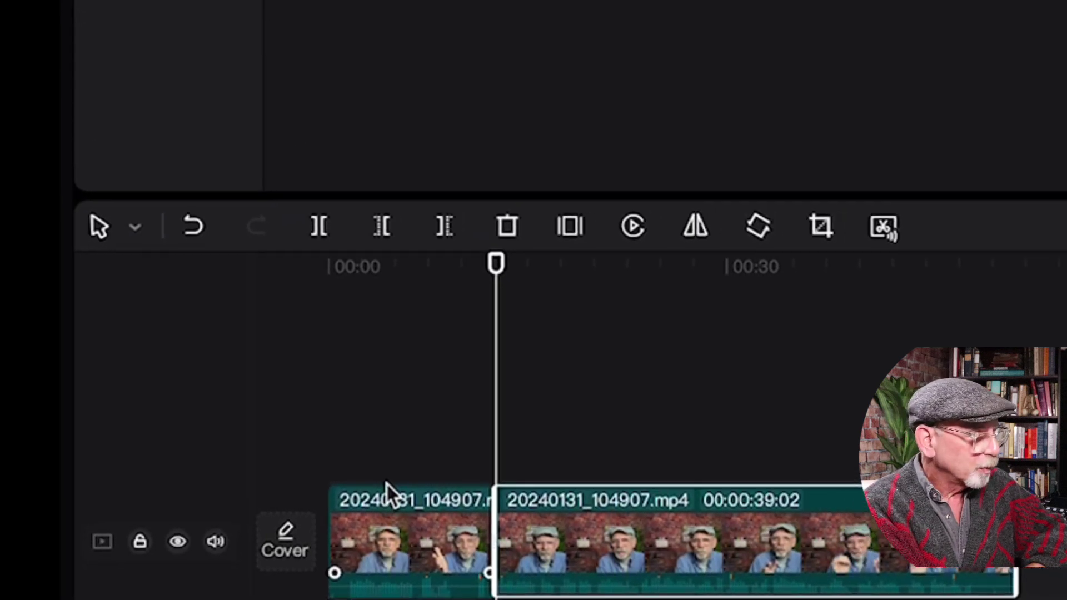
click(461, 541)
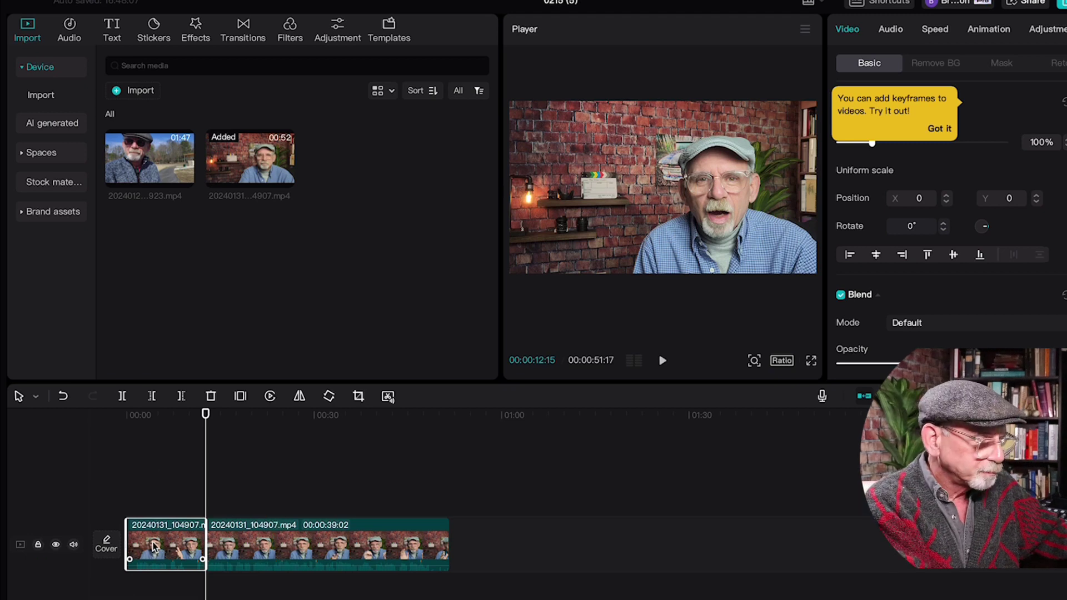
- Delete the 12-second opening piece and play from the start, pausing at 00:00:25:21
key(Delete)
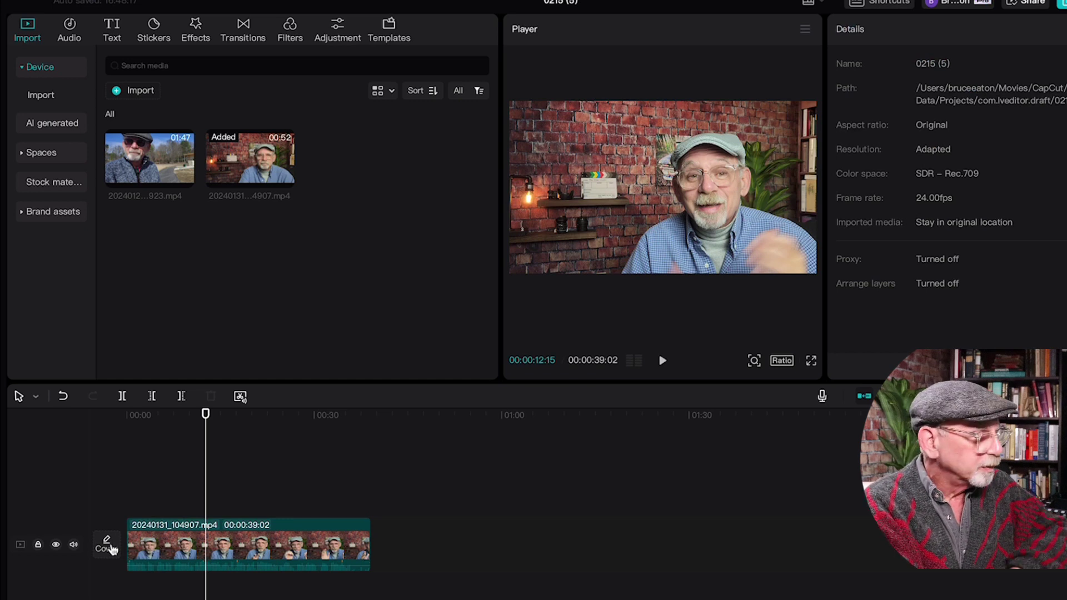
key(Home)
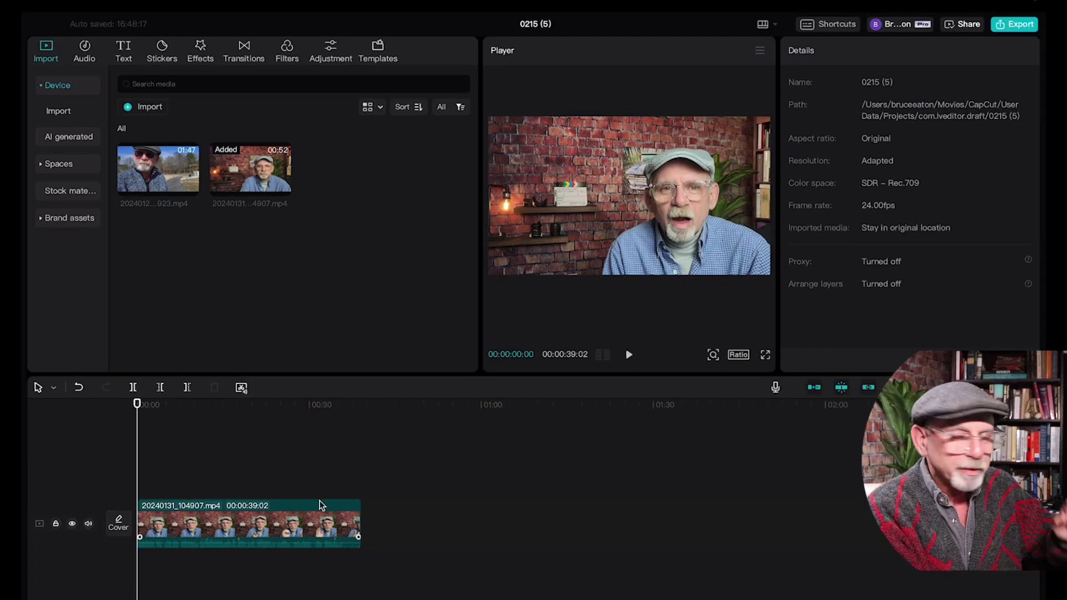
key(space)
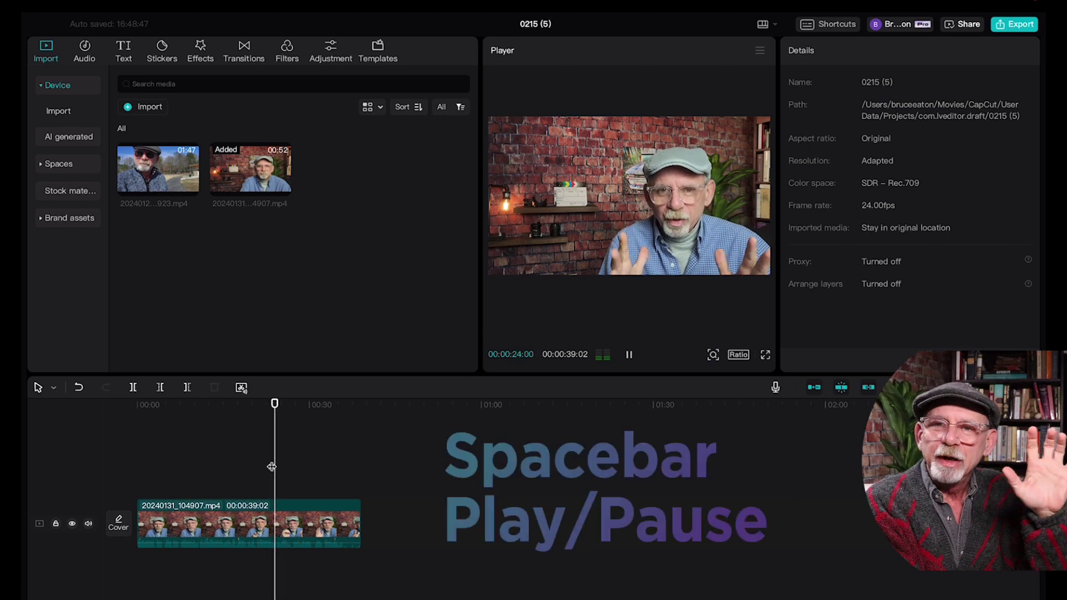
key(space)
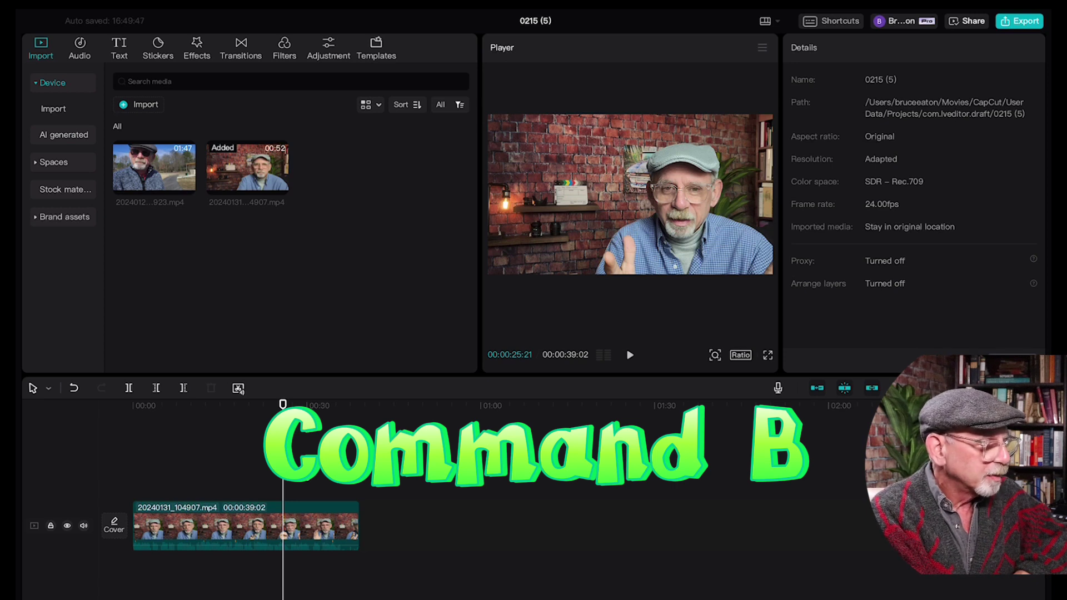
- Split the clip at 00:00:25:21 and drag the shorter second piece to the timeline start
key(super+b)
mouse_move(316, 517)
mouse_down()
mouse_move(391, 517)
mouse_move(319, 516)
mouse_up()
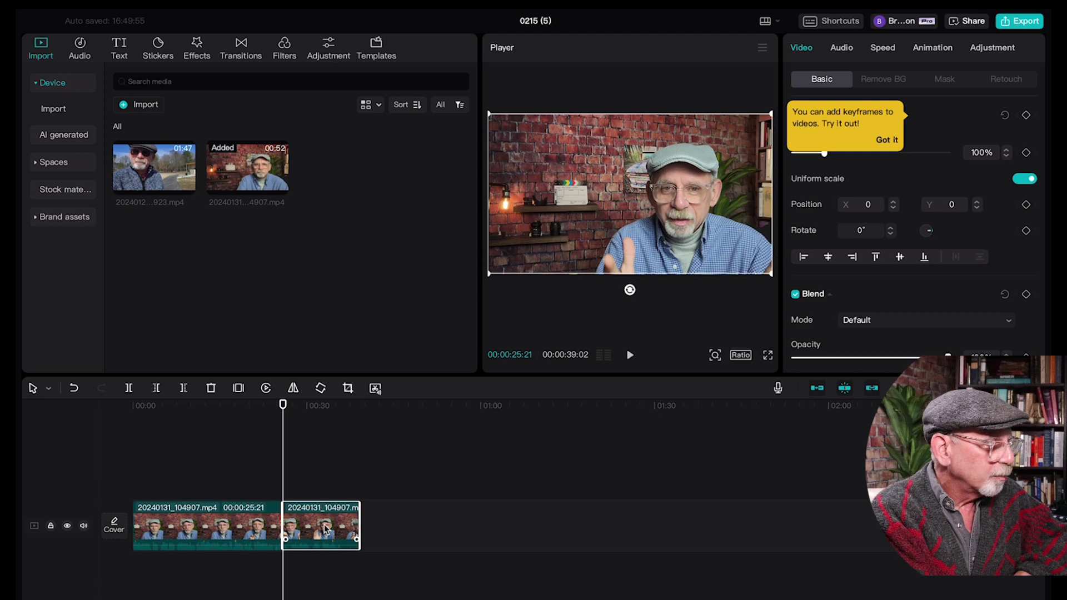
drag(325, 529, 118, 529)
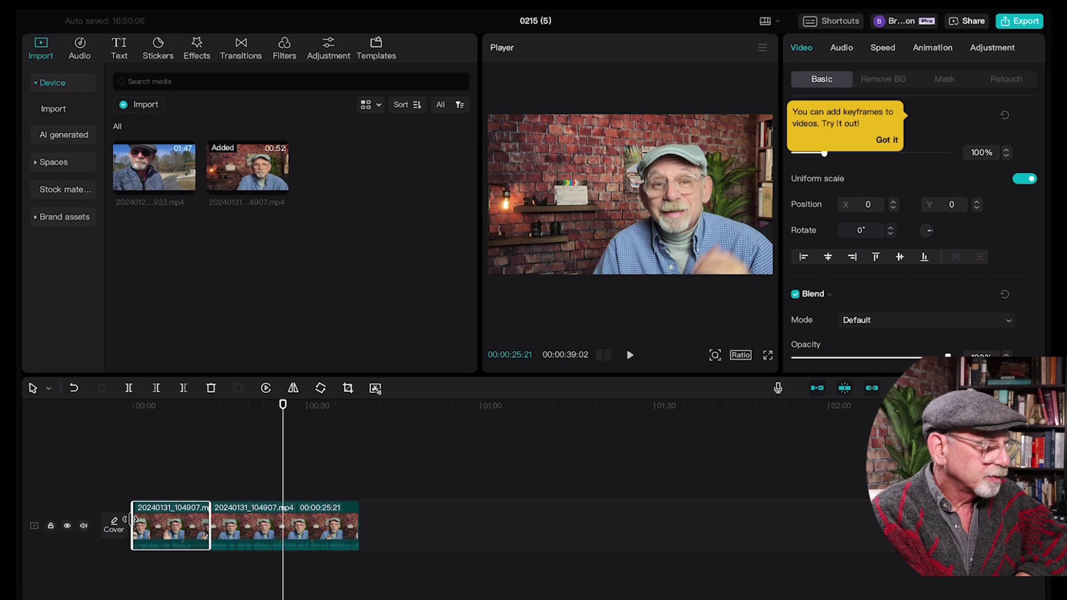
- Move the short piece back right after the 00:00:25:21 clip and disable auto snapping
drag(166, 523, 334, 532)
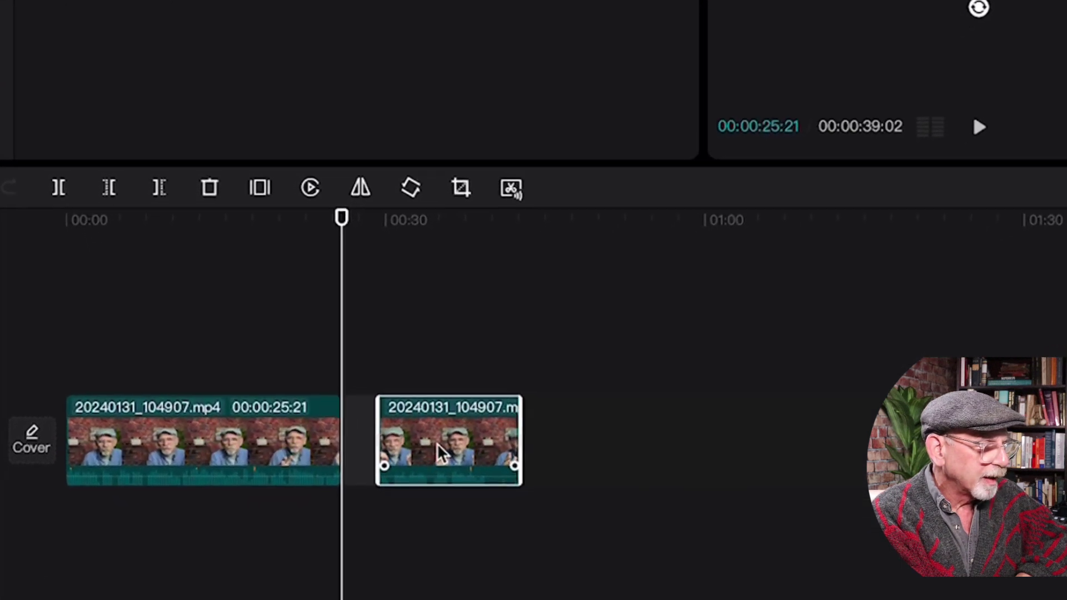
drag(436, 444, 438, 443)
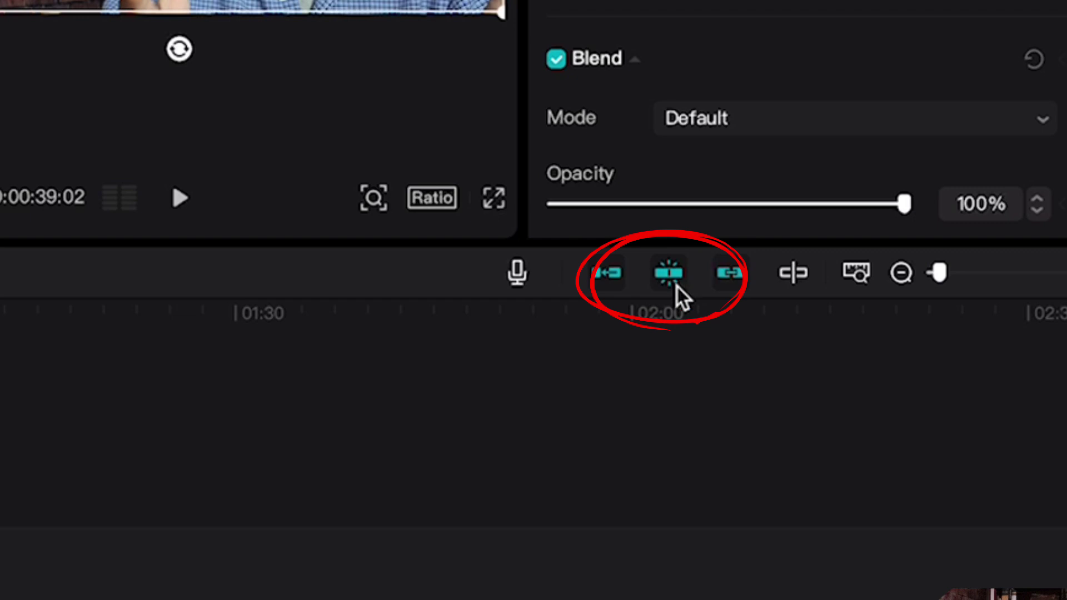
click(670, 272)
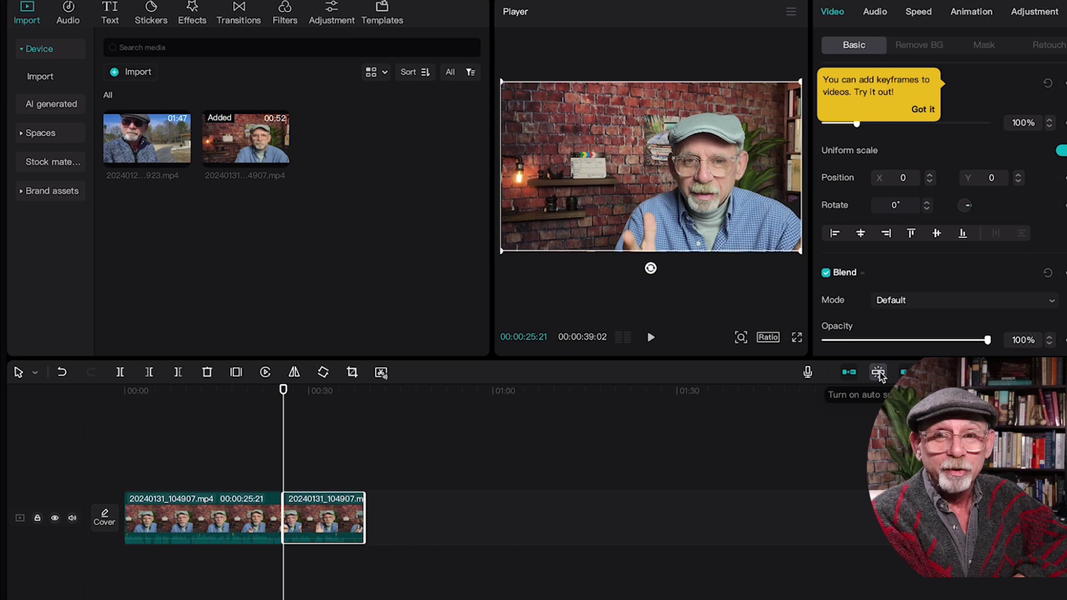
- Re-enable auto snapping and preview the 00:01:46:01 outdoor clip from the media library
click(879, 372)
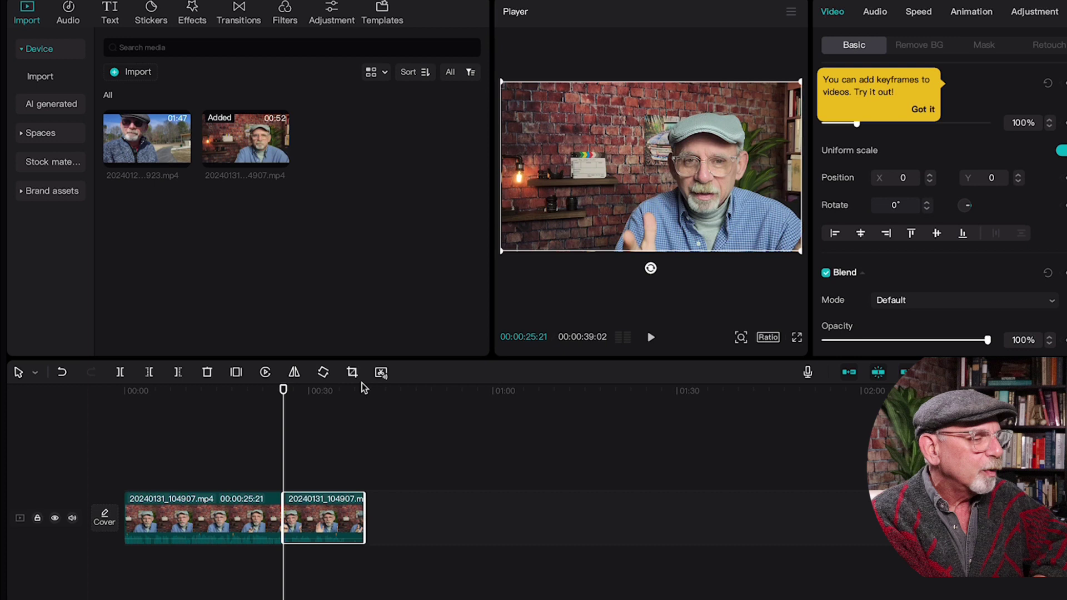
mouse_move(152, 146)
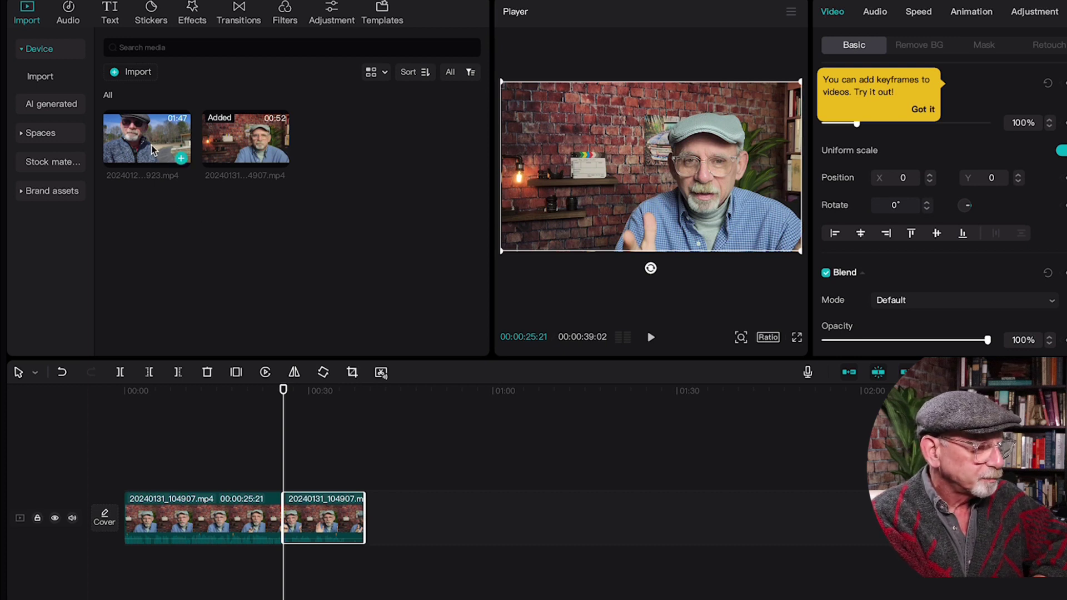
click(151, 145)
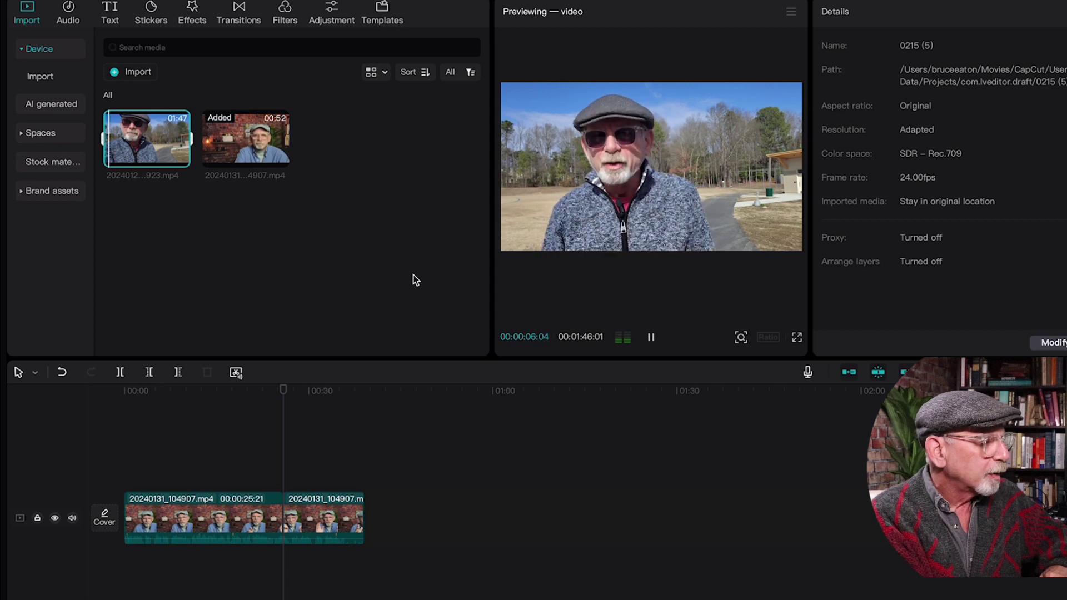
key(XF86AudioLowerVolume)
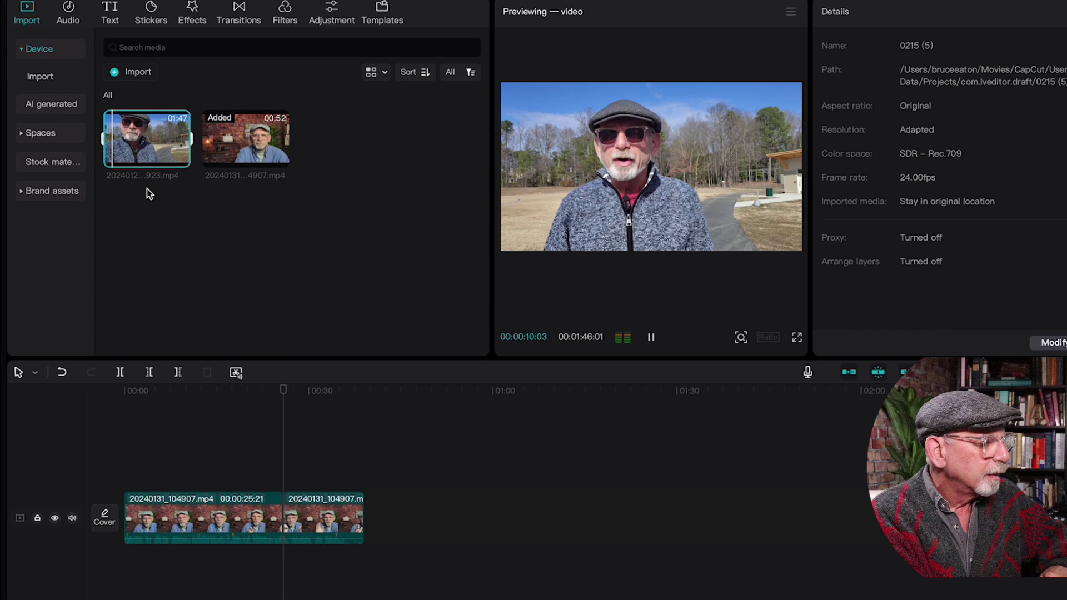
click(112, 138)
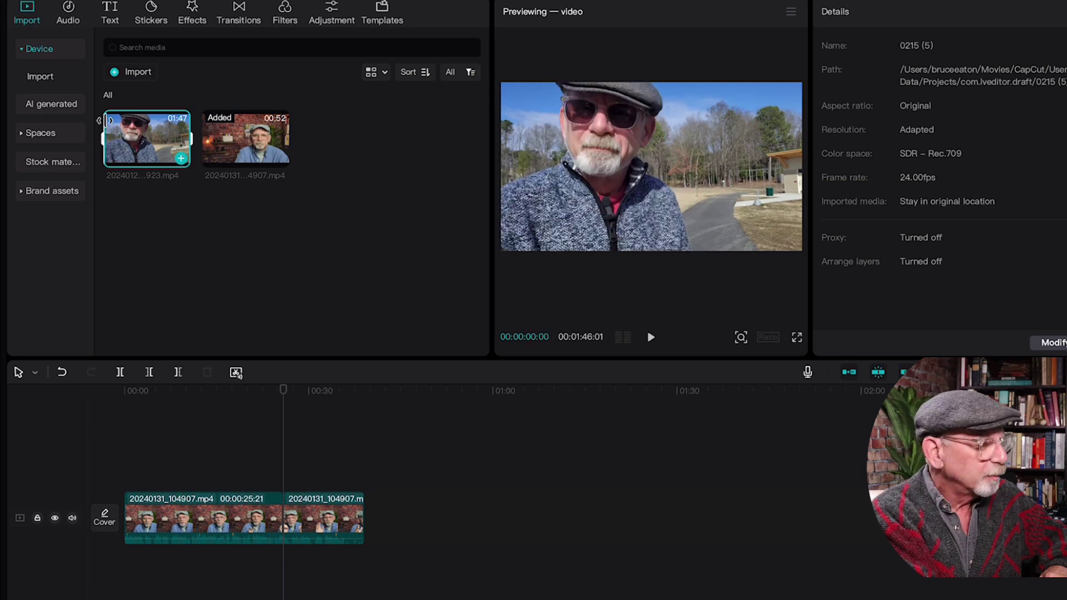
key(space)
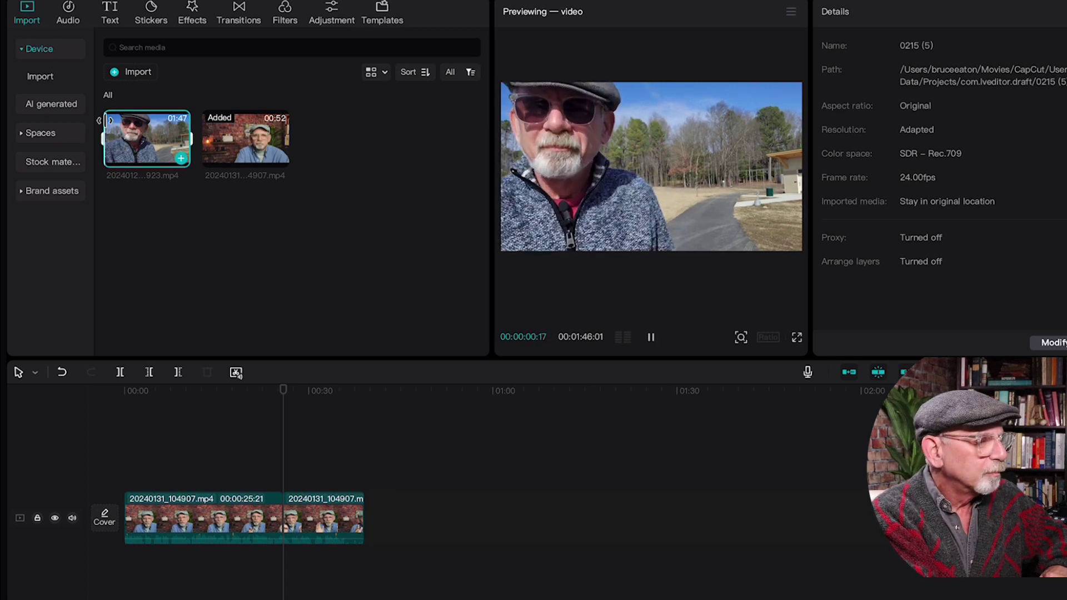
key(space)
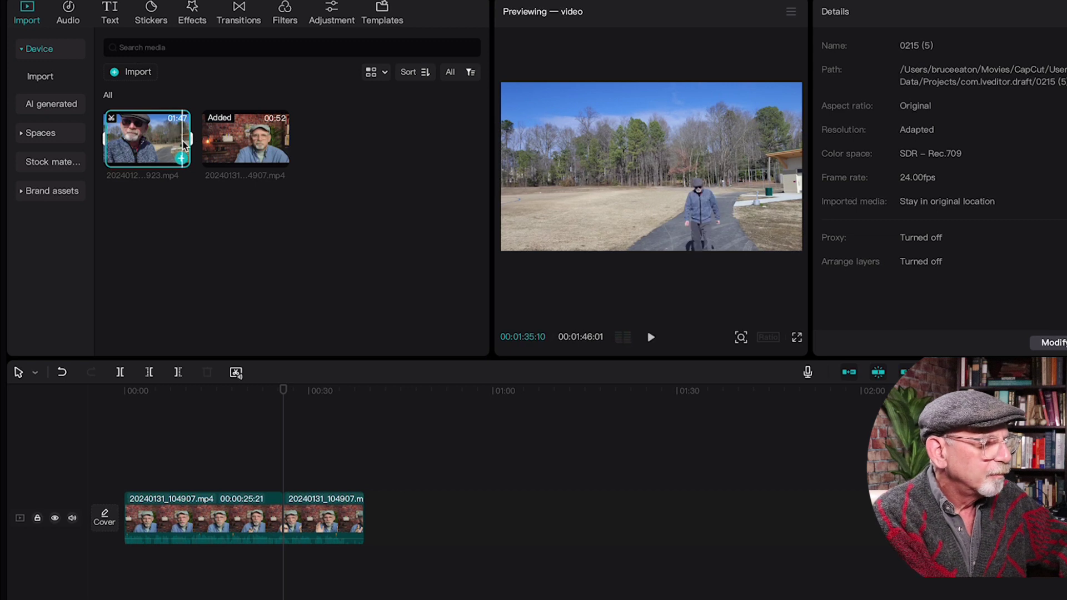
key(space)
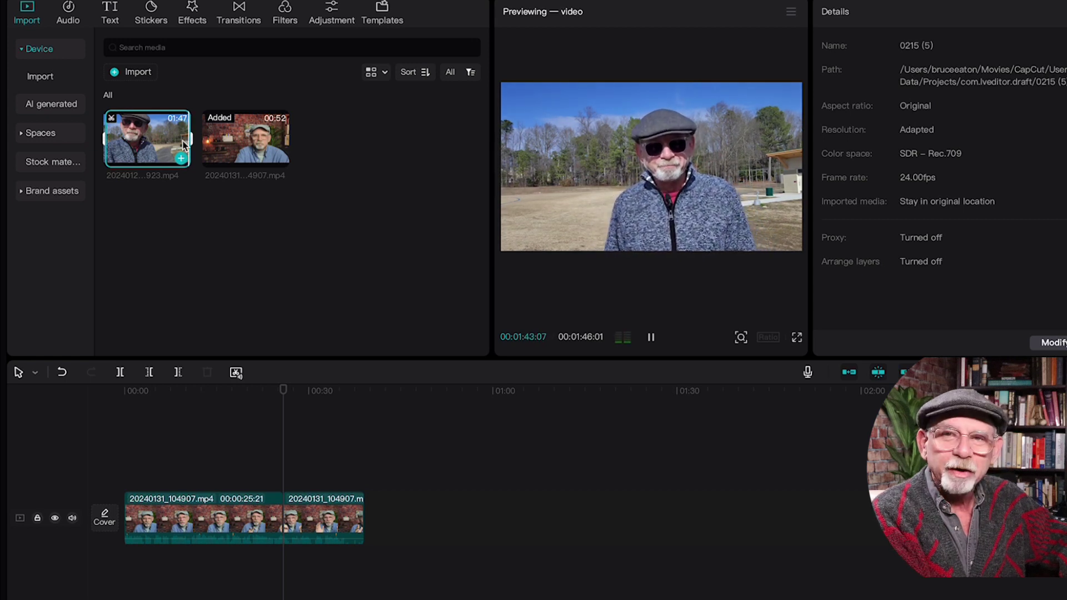
key(space)
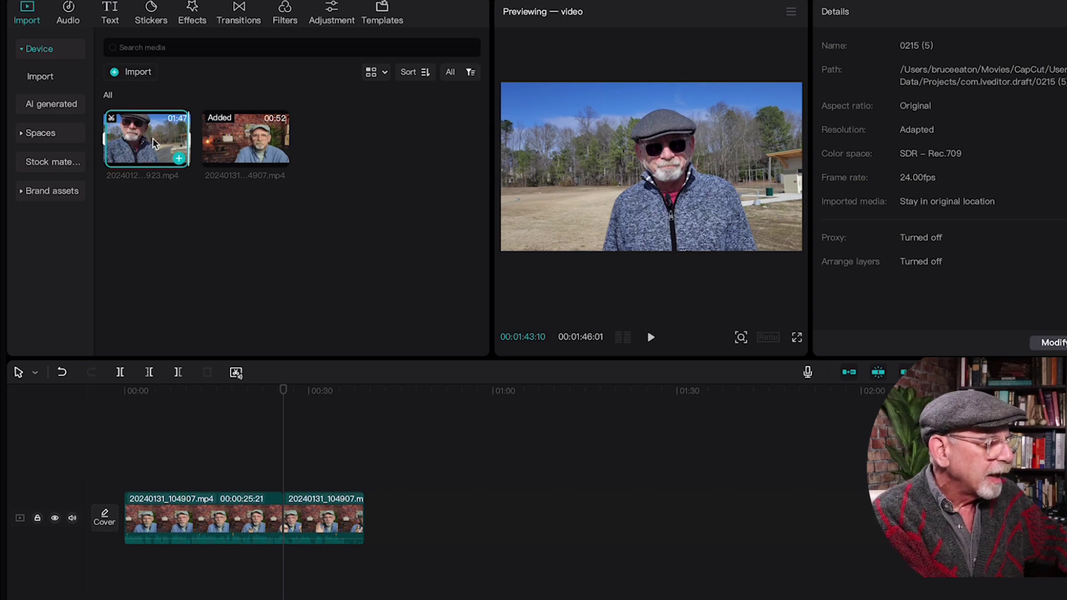
- Place the 20240124_130923.mp4 outdoor clip after both talking-head pieces, totalling 00:02:20:14
click(179, 159)
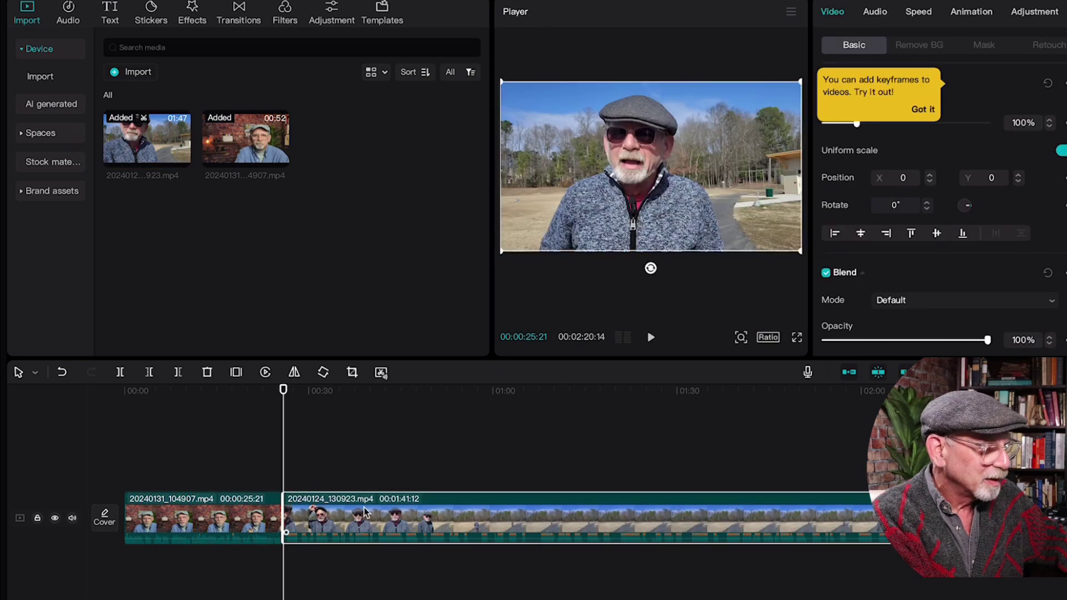
drag(365, 511, 450, 510)
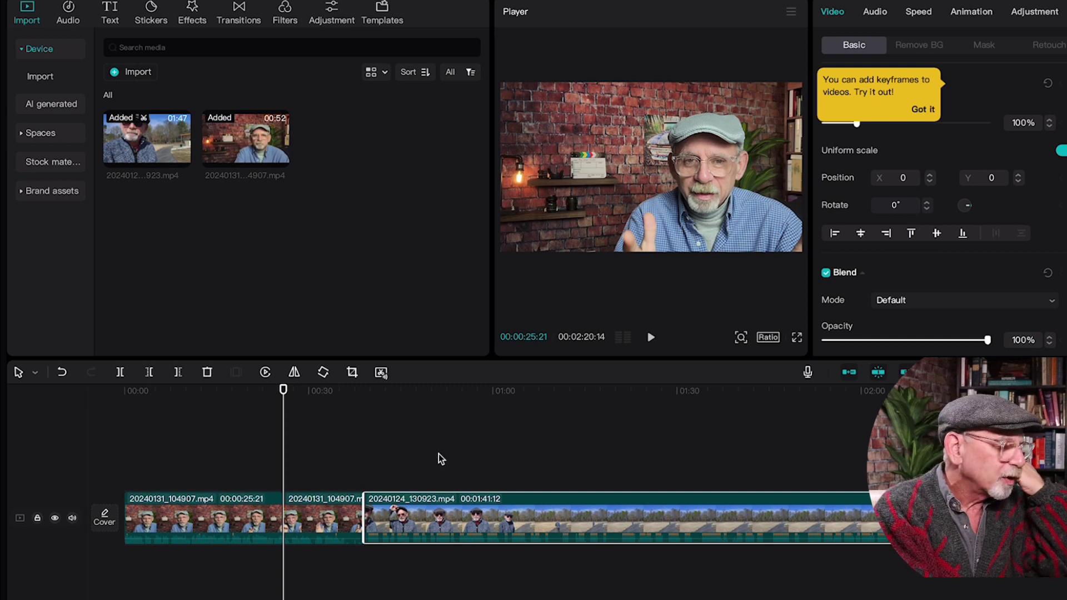
drag(282, 398, 487, 411)
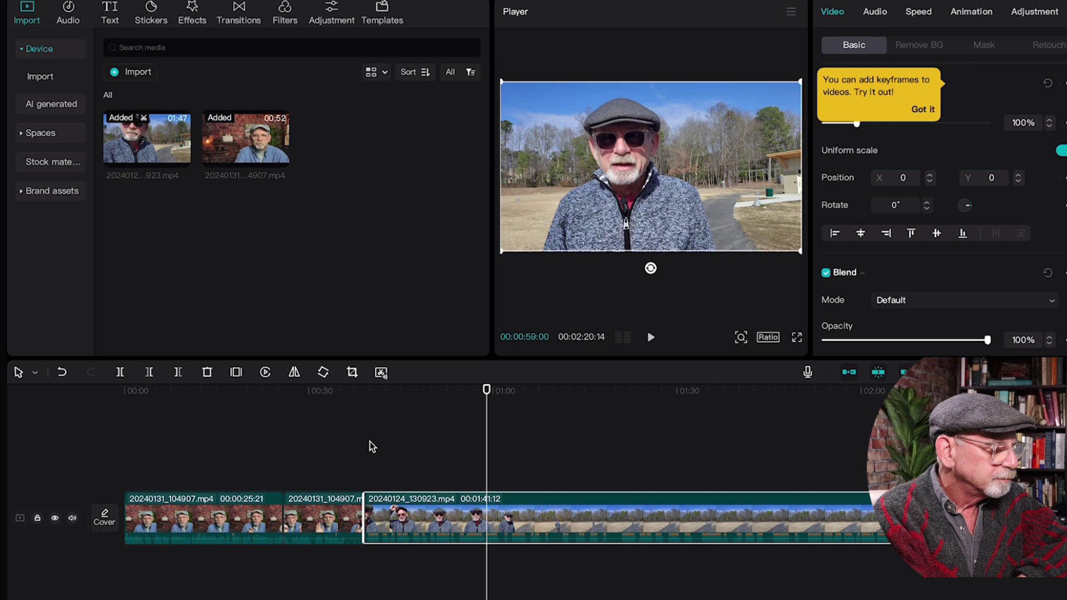
- Play the timeline from 00:30 and stop at the 00:00:35:21 cut point
click(349, 445)
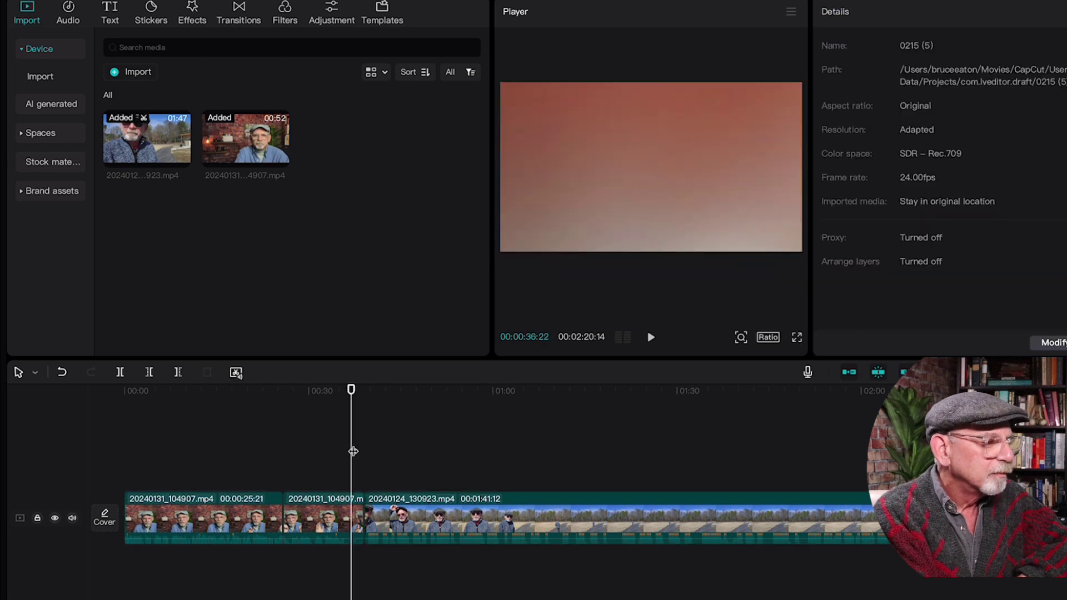
key(space)
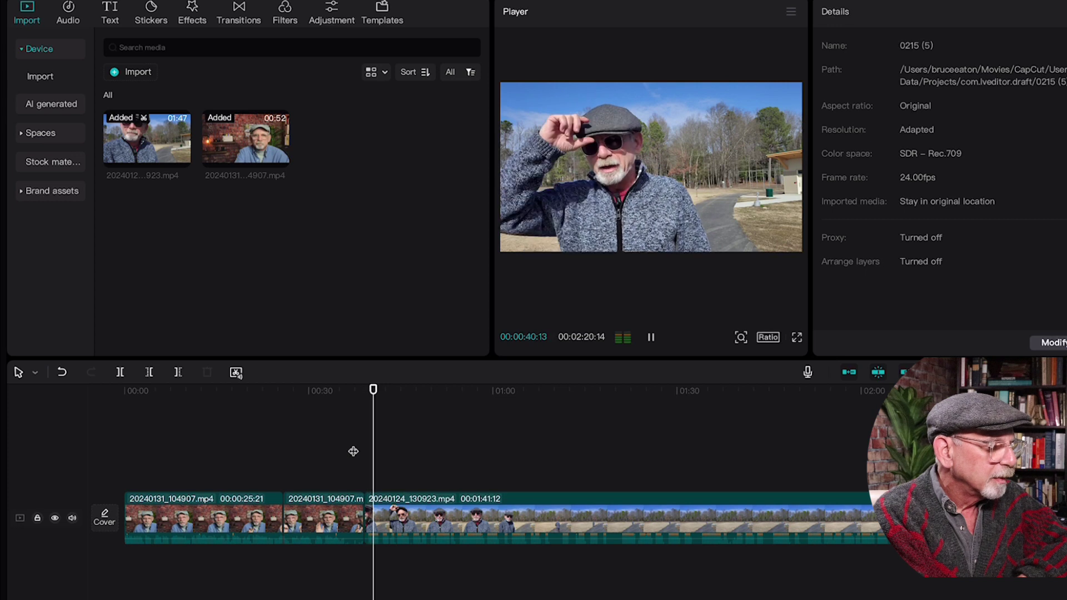
click(311, 455)
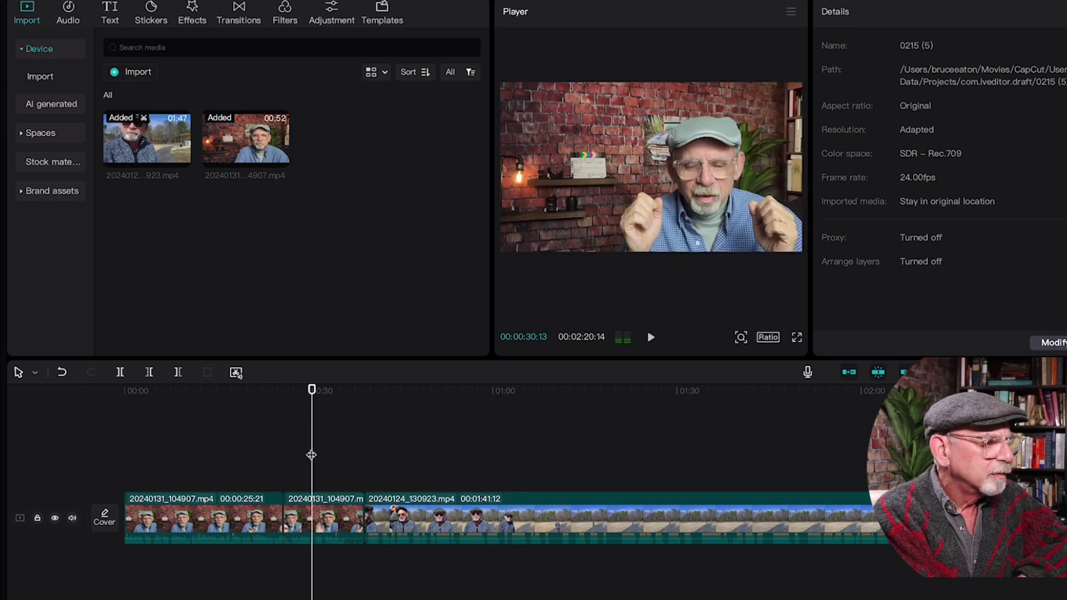
key(space)
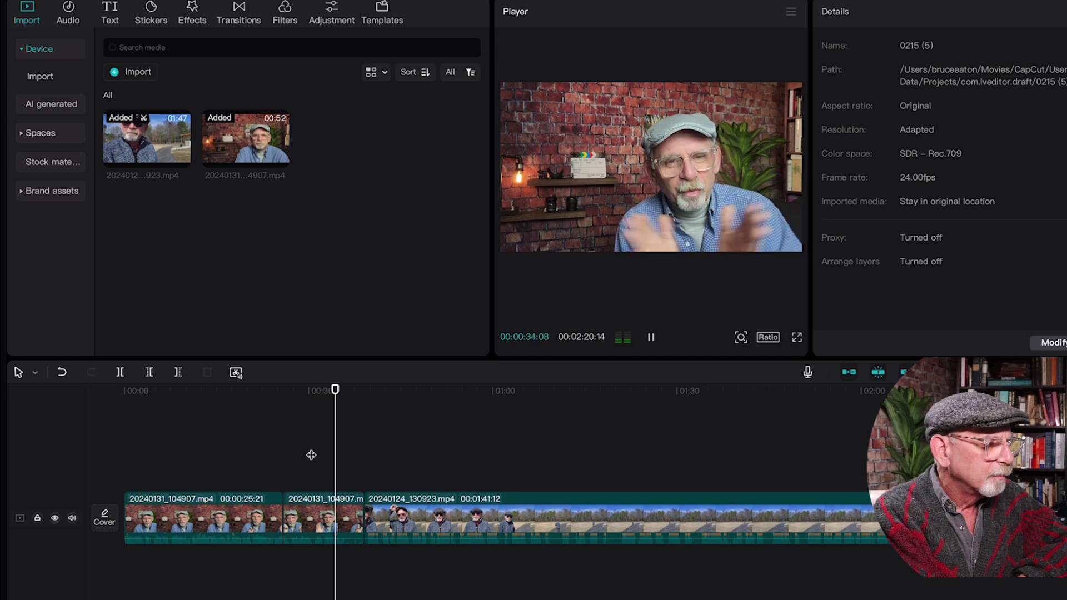
key(space)
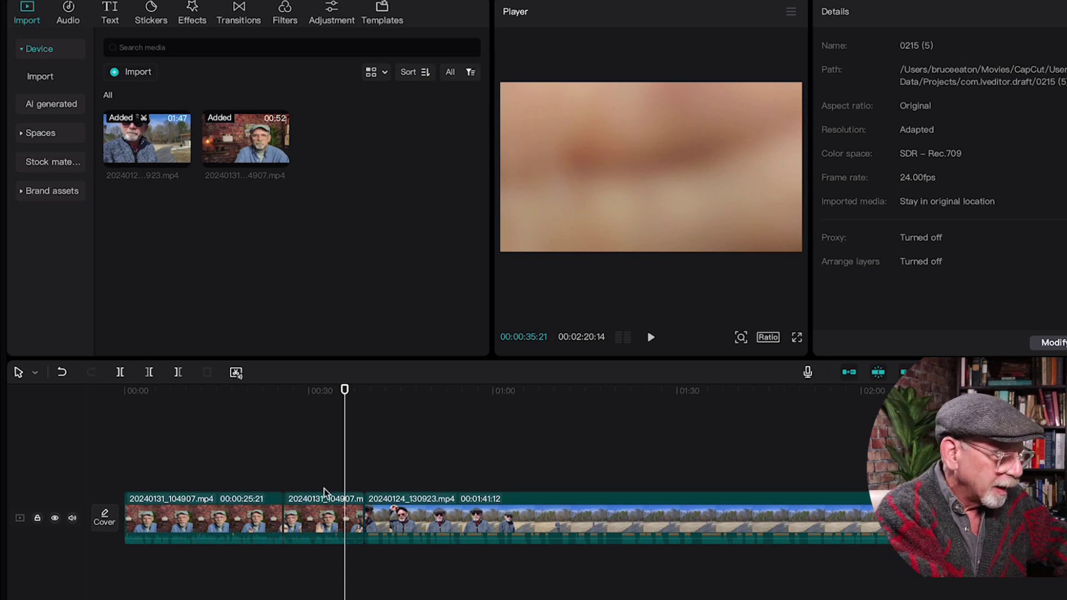
- Split at 00:00:35:21 and delete the short leftover piece, leaving 00:02:17:09 total
key(super+b)
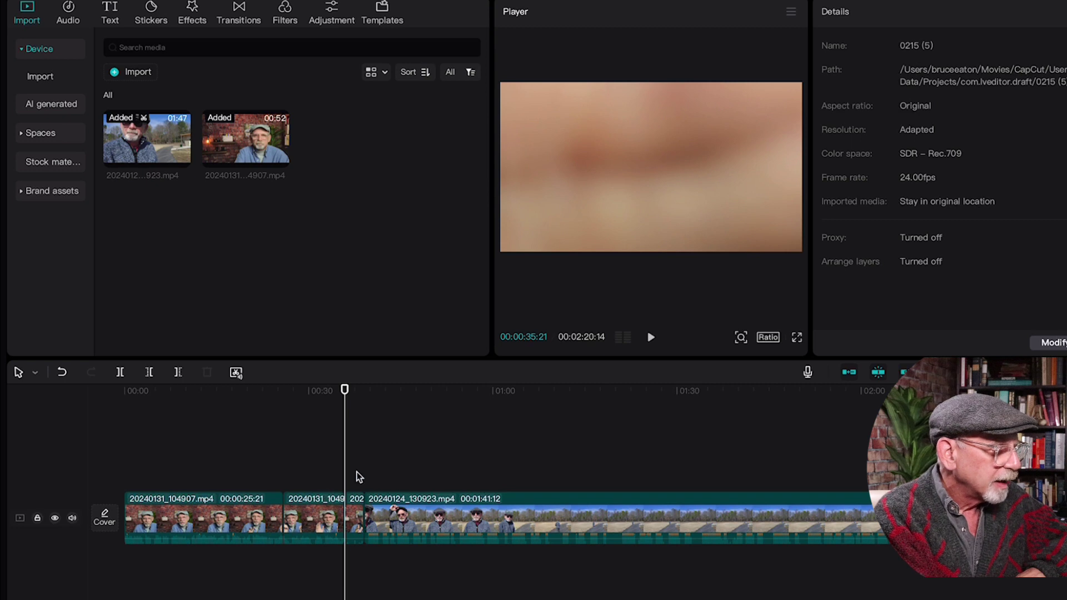
click(355, 520)
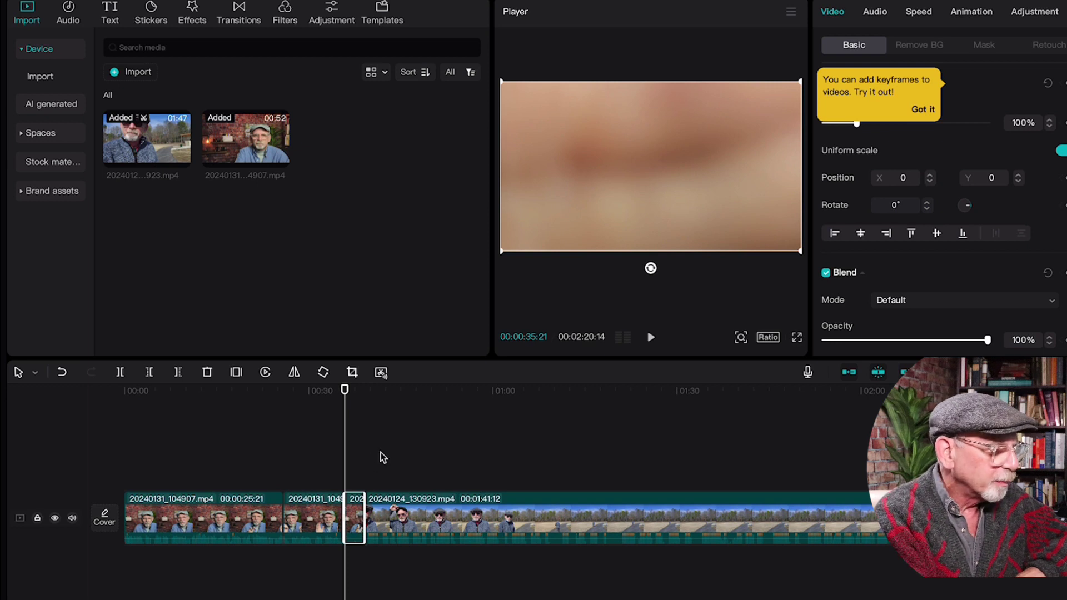
key(Delete)
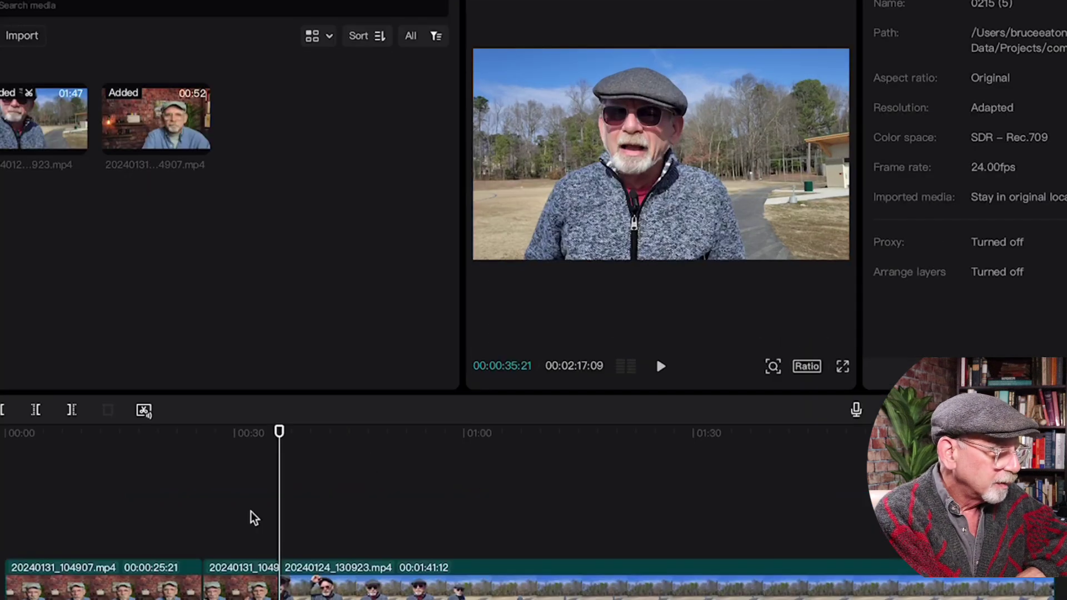
click(323, 461)
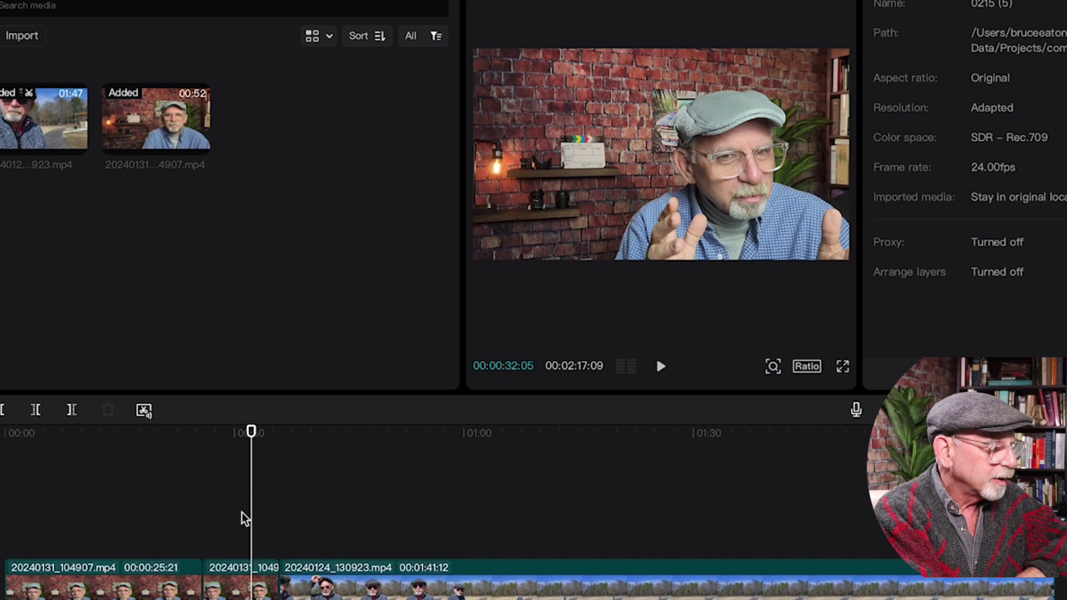
key(space)
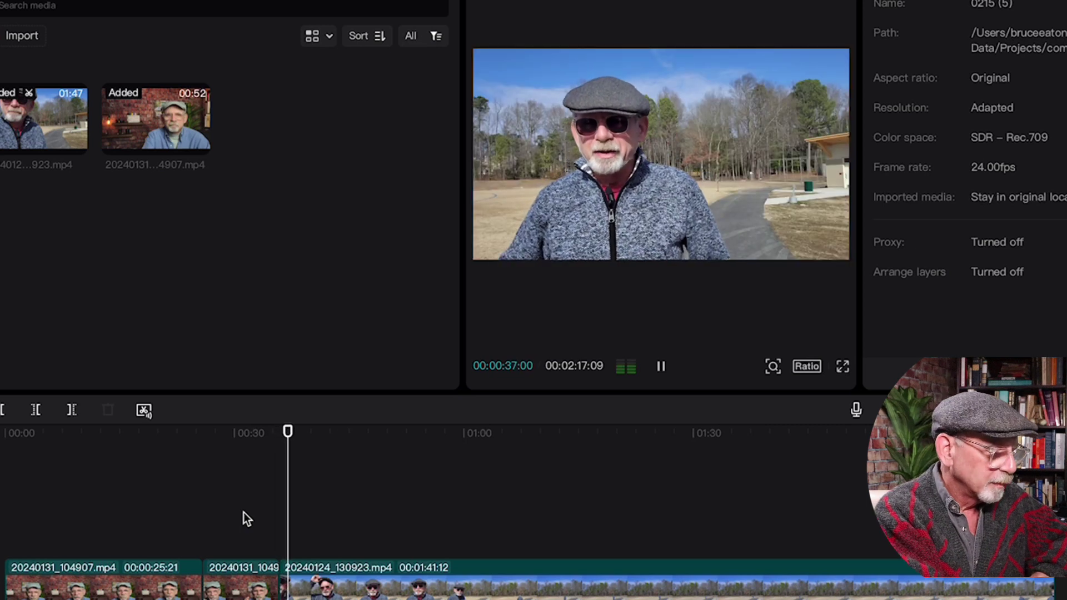
key(space)
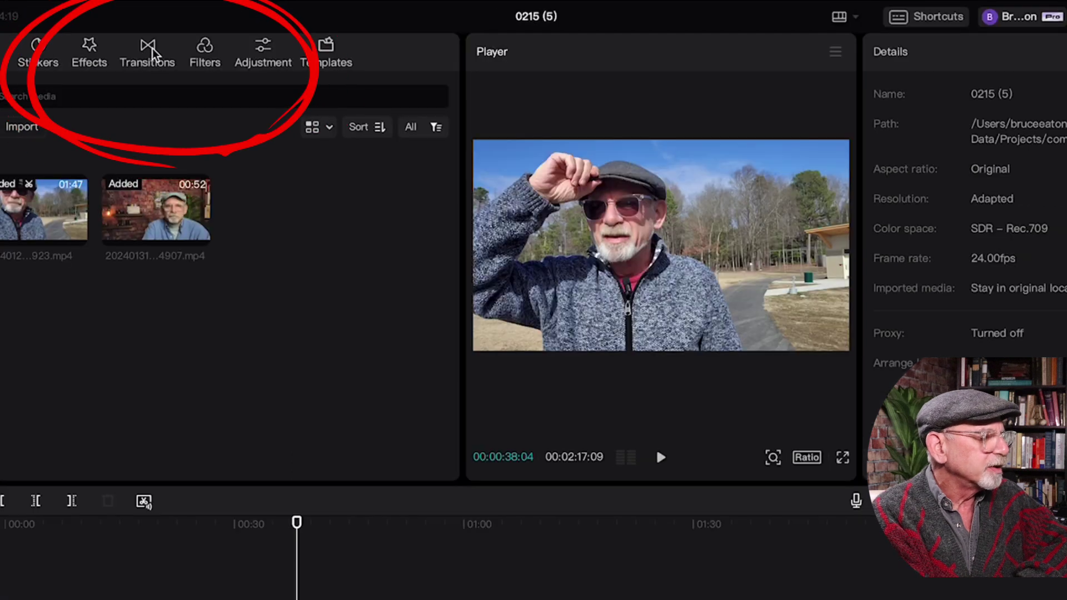
- Drop the Photo Switch transition at the join between the brick-wall and outdoor clips
click(149, 55)
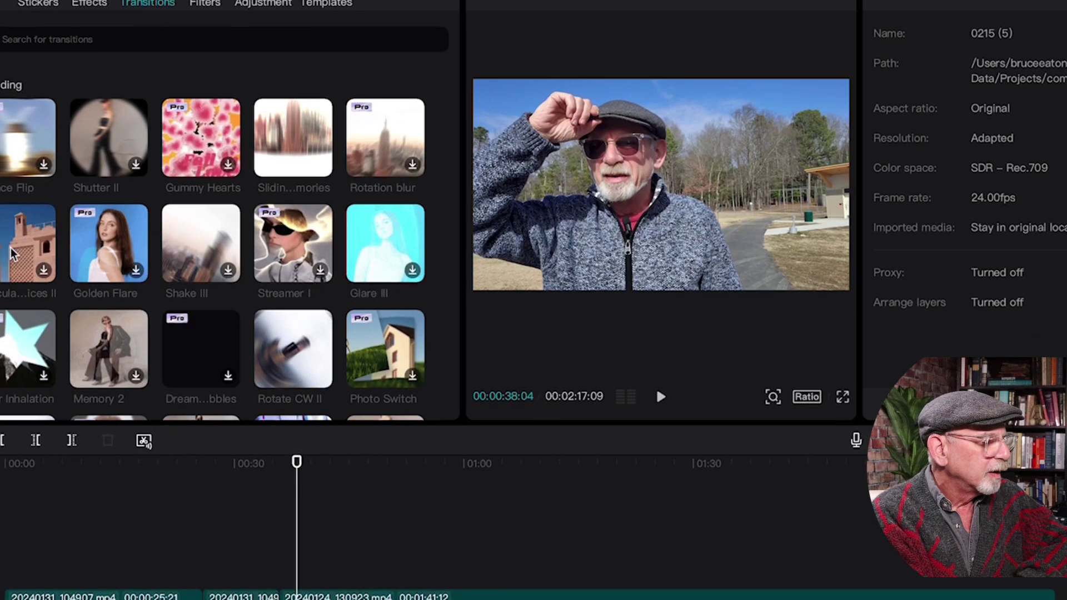
drag(34, 270, 2, 353)
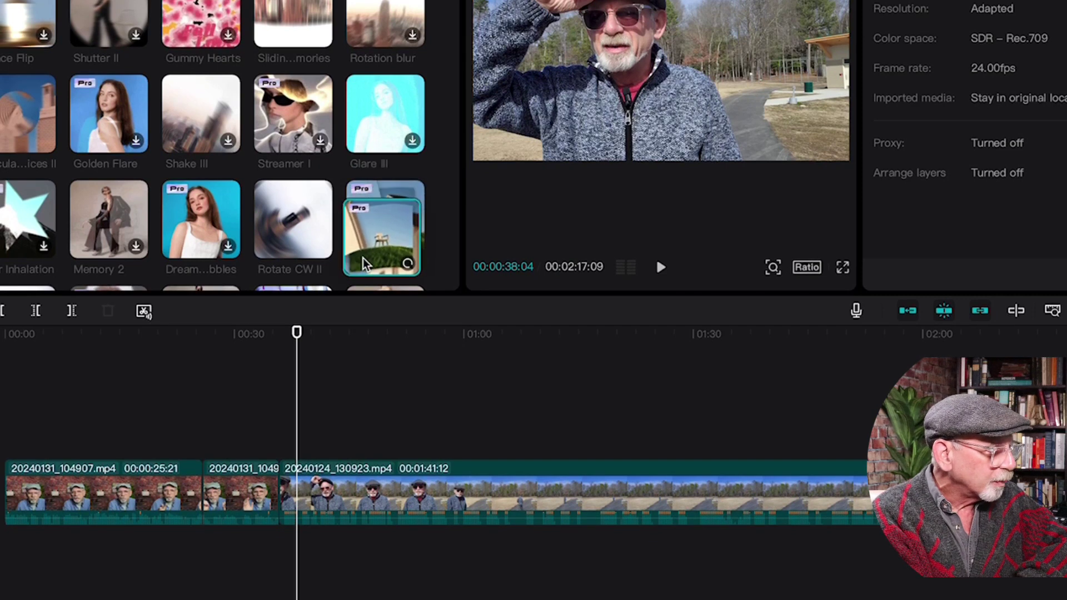
drag(364, 264, 343, 335)
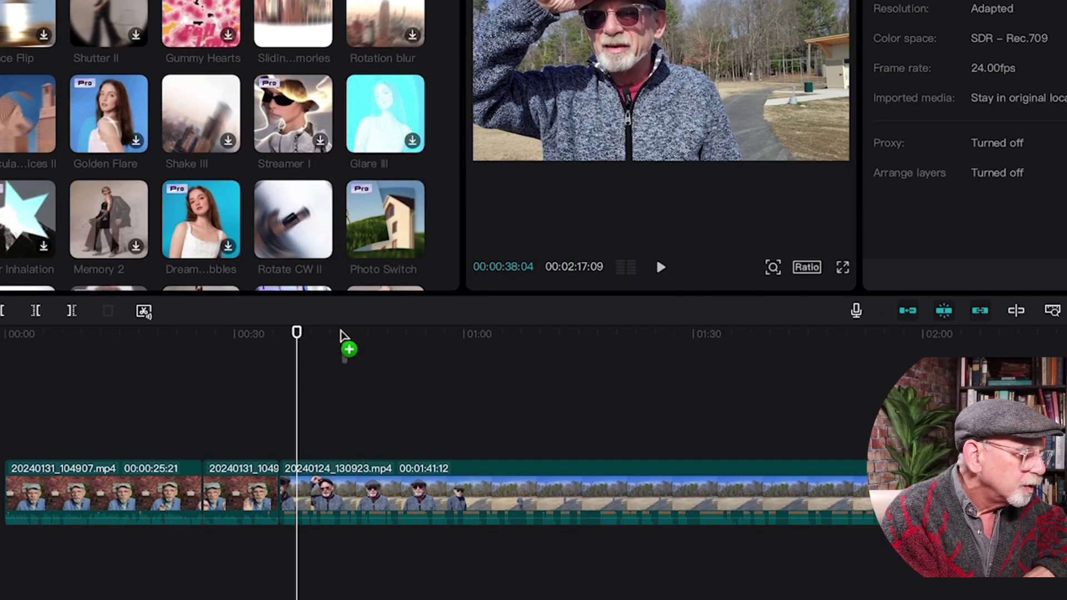
mouse_move(318, 369)
mouse_down()
mouse_move(298, 386)
mouse_move(294, 458)
mouse_move(277, 501)
mouse_up()
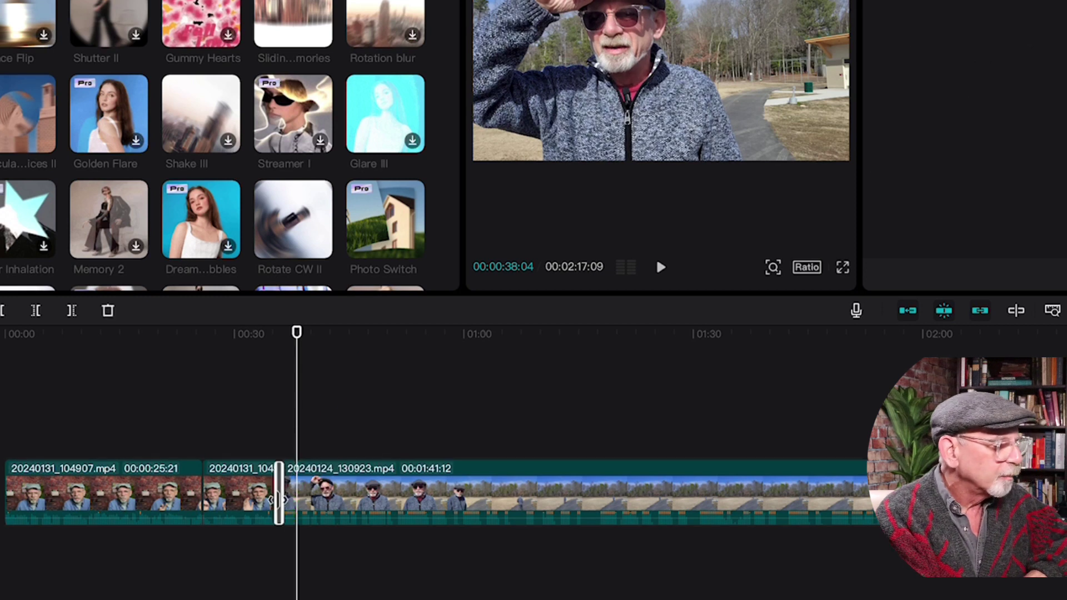
- Preview the Photo Switch transition from just before the join
click(257, 424)
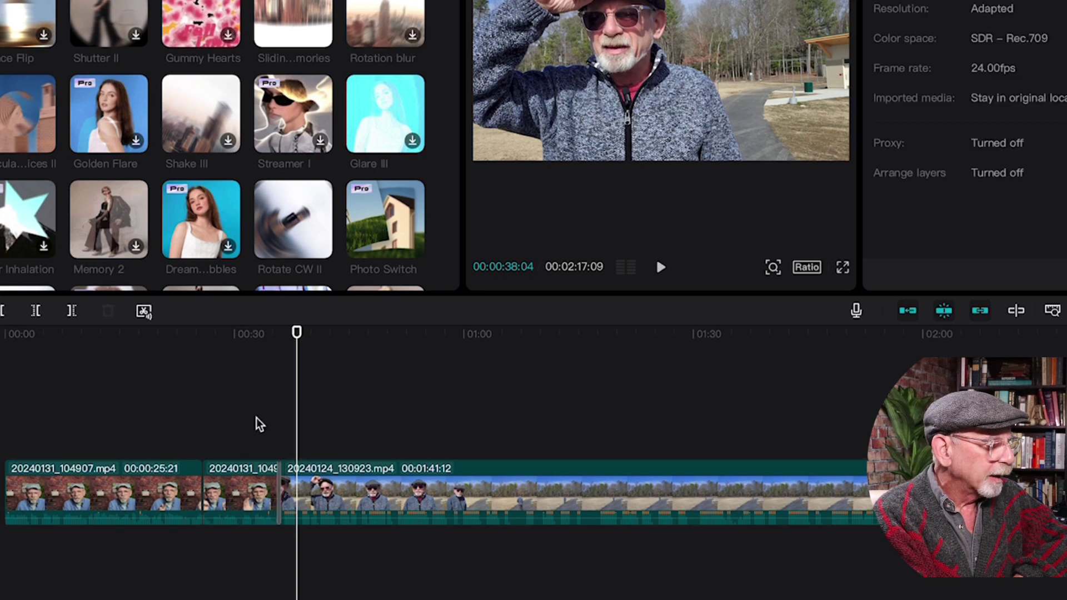
click(242, 428)
key(space)
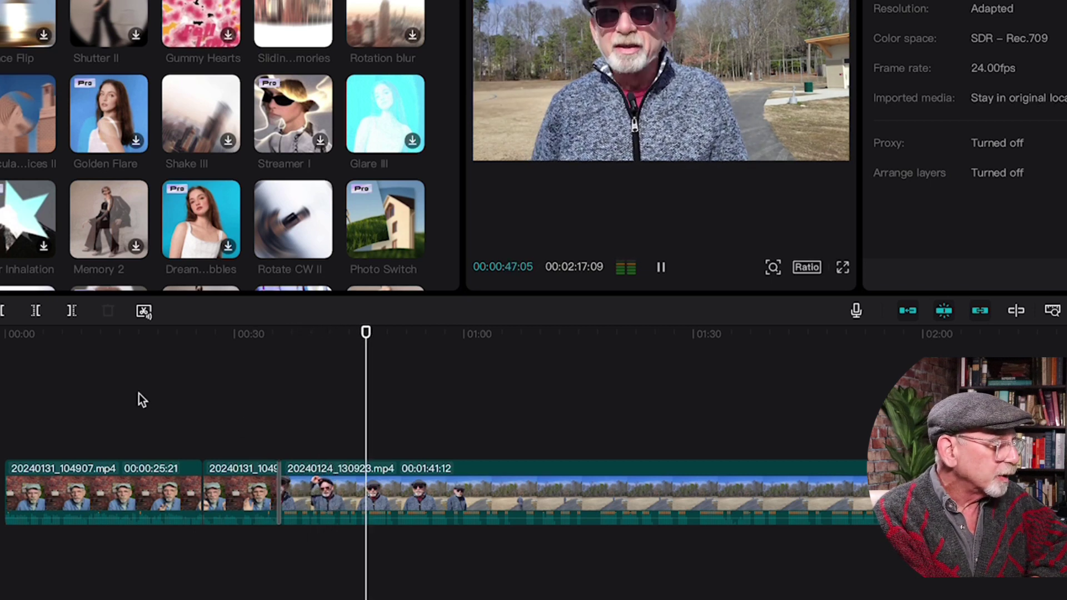
key(XF86AudioMute)
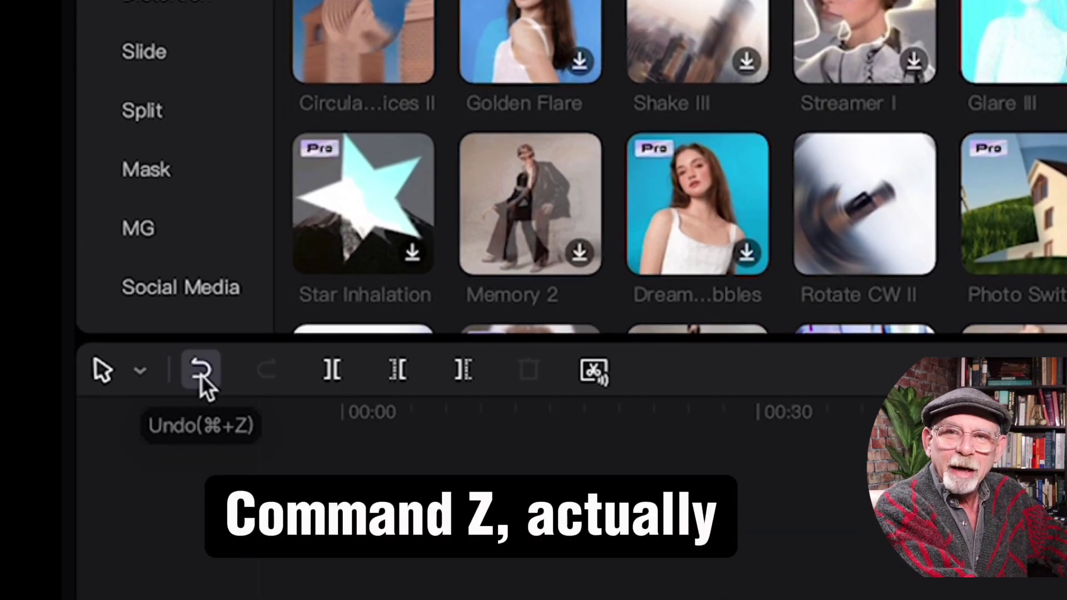
- Replace Photo Switch with Melting Warp II at the clip join and preview it from 00:30
click(201, 374)
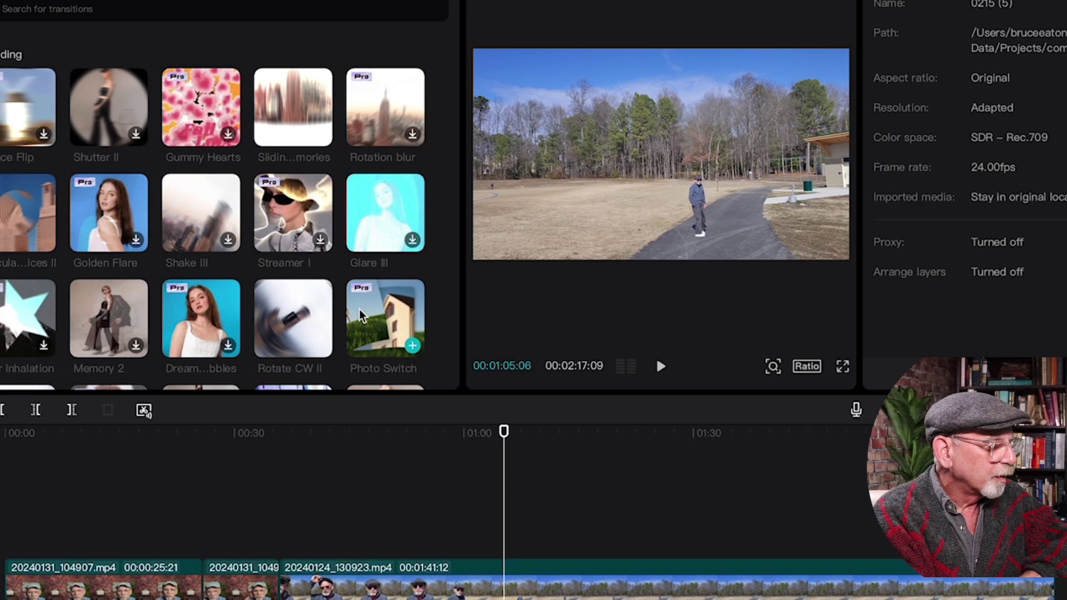
scroll(458, 95, down, 5)
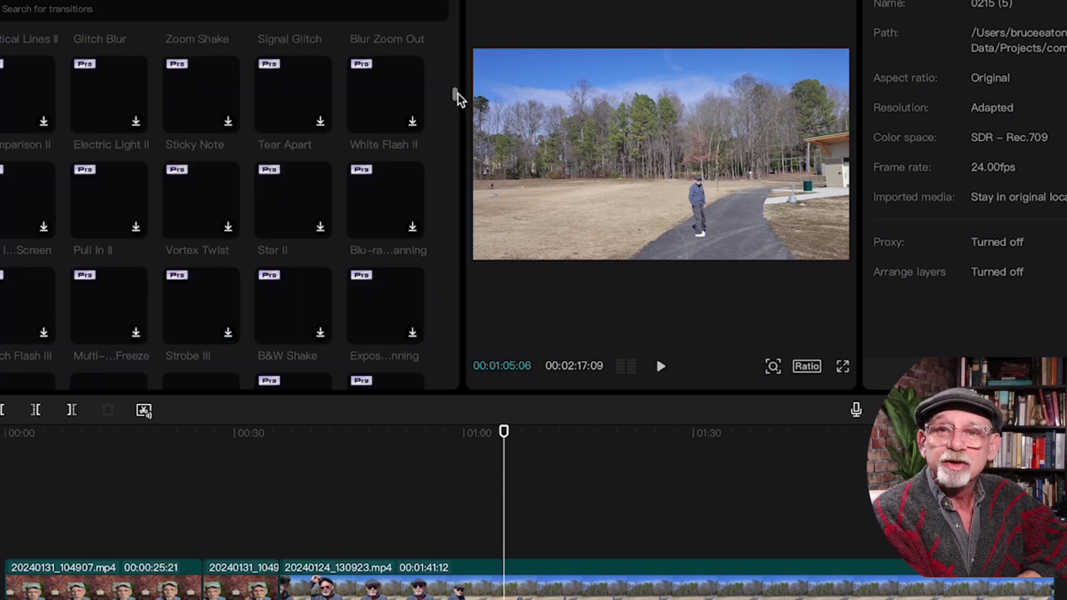
scroll(80, 184, down, 5)
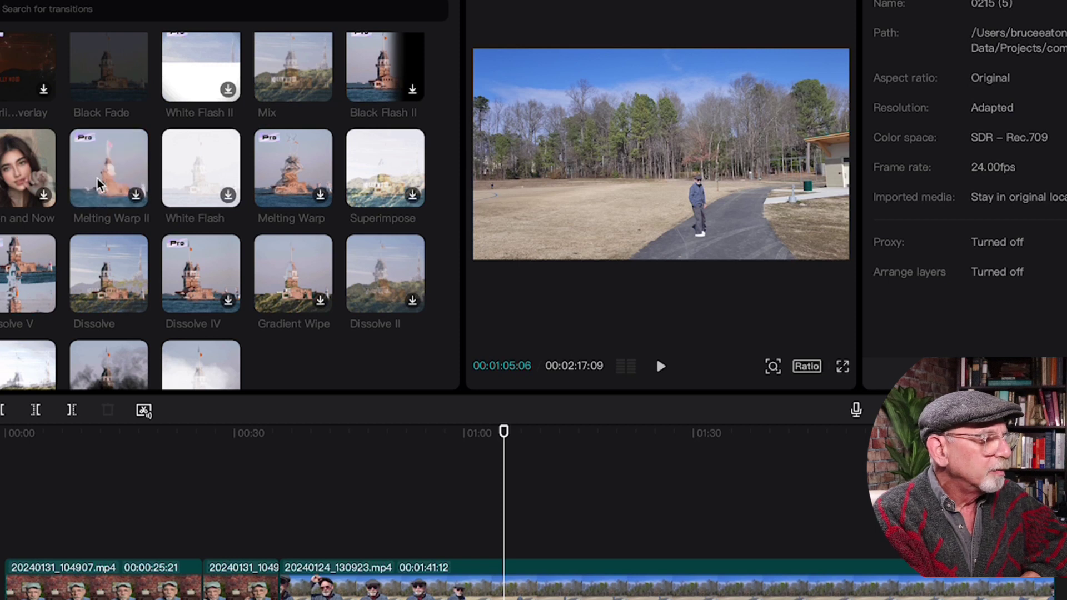
mouse_move(98, 183)
mouse_down()
mouse_move(167, 328)
mouse_move(191, 487)
mouse_up()
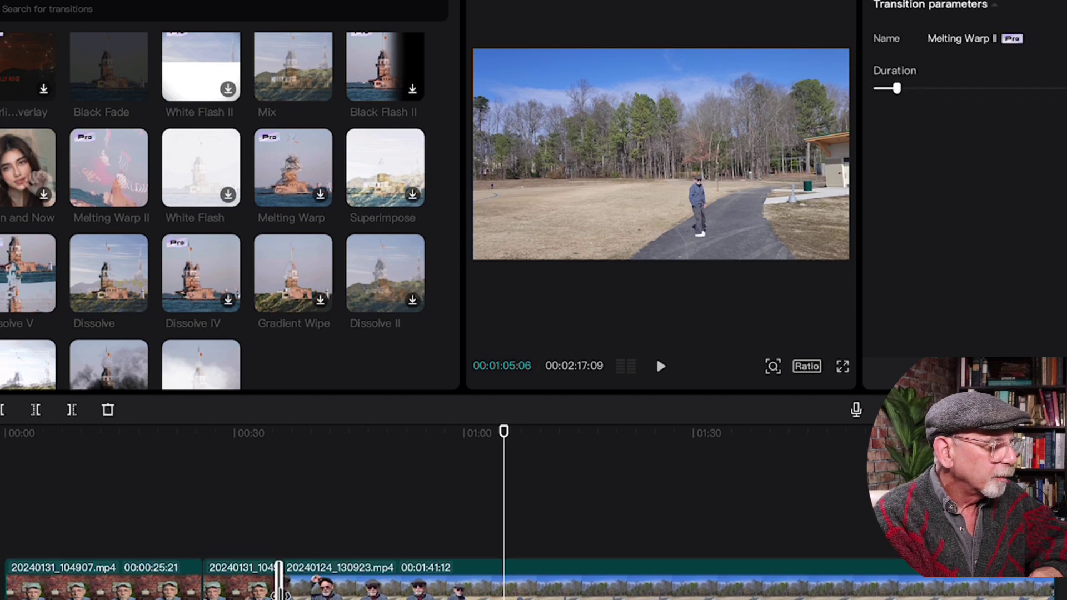
click(232, 516)
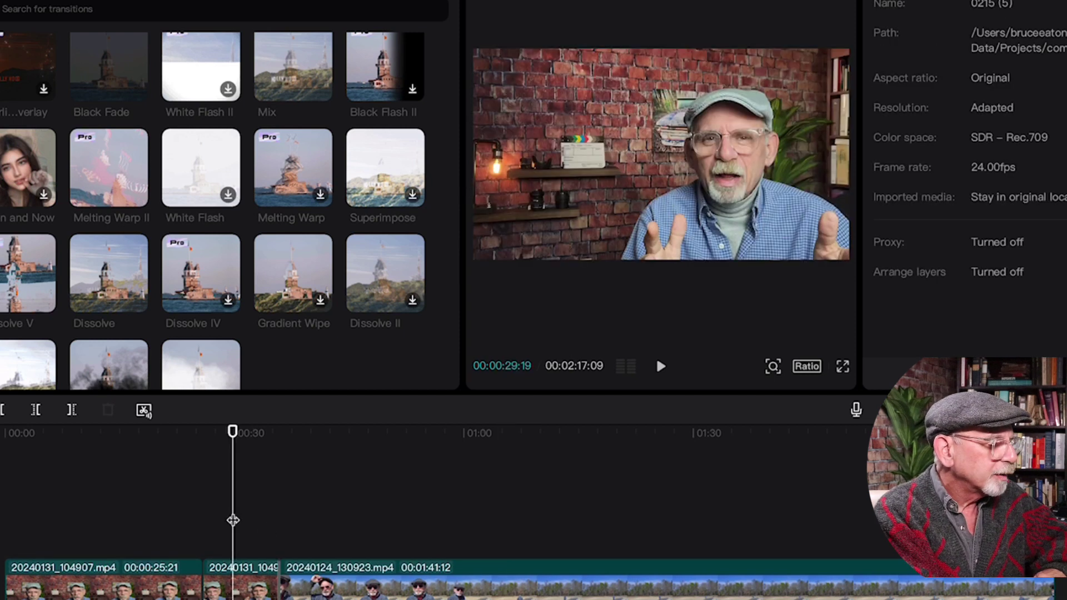
key(space)
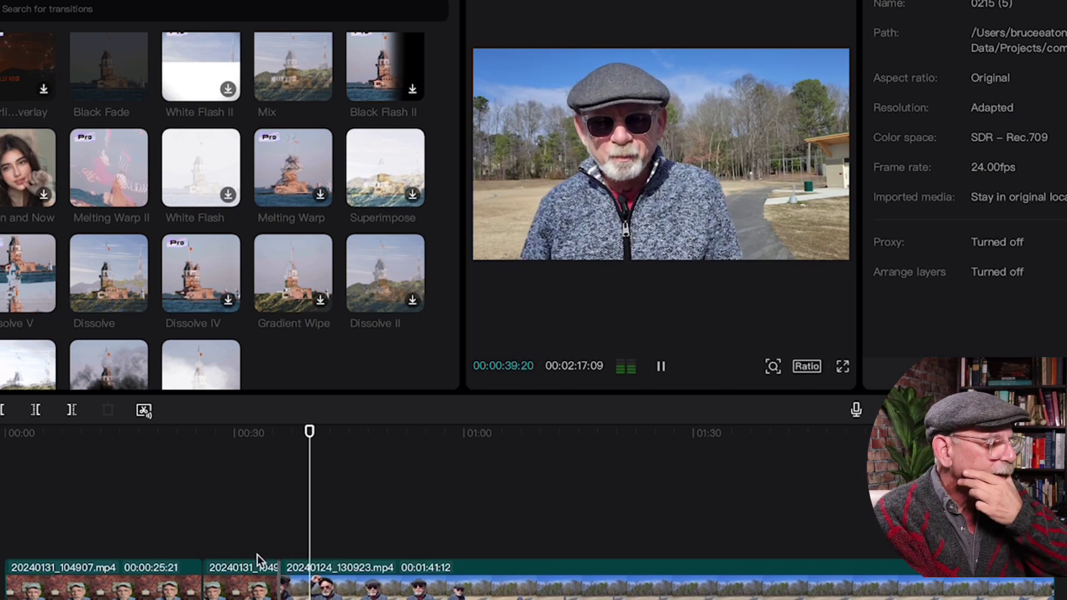
- Return the playhead to 00:39:02 and scroll the Effects library to Flip Zoom
click(303, 528)
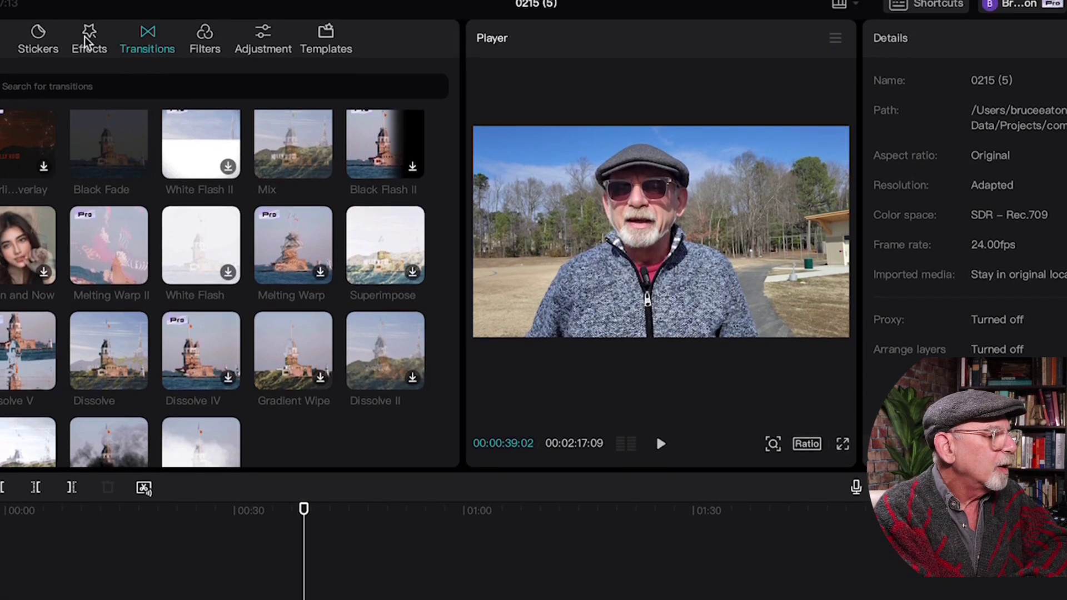
click(89, 19)
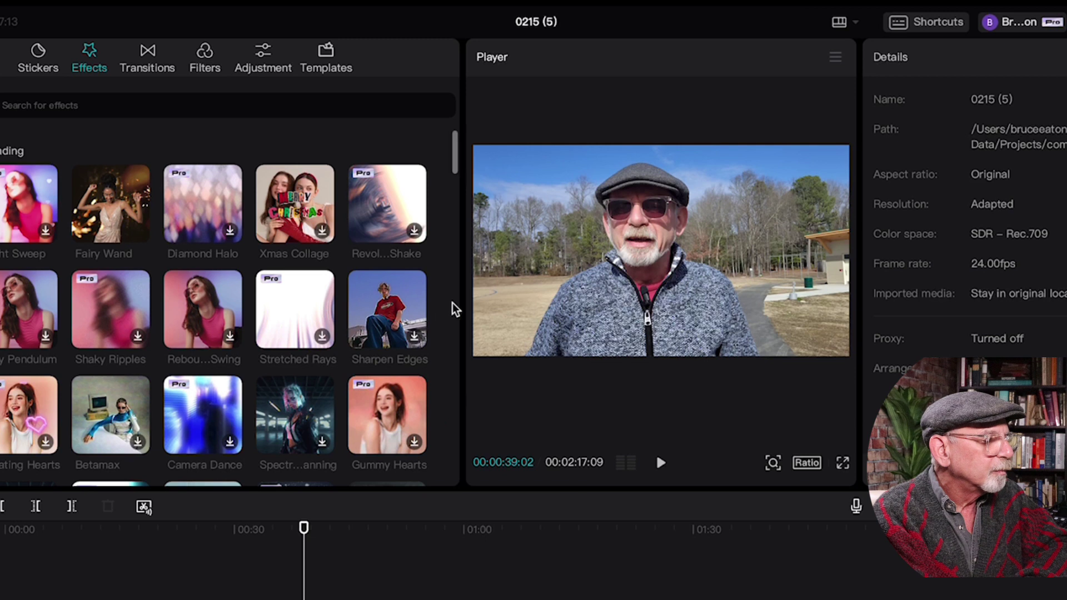
scroll(223, 278, down, 5)
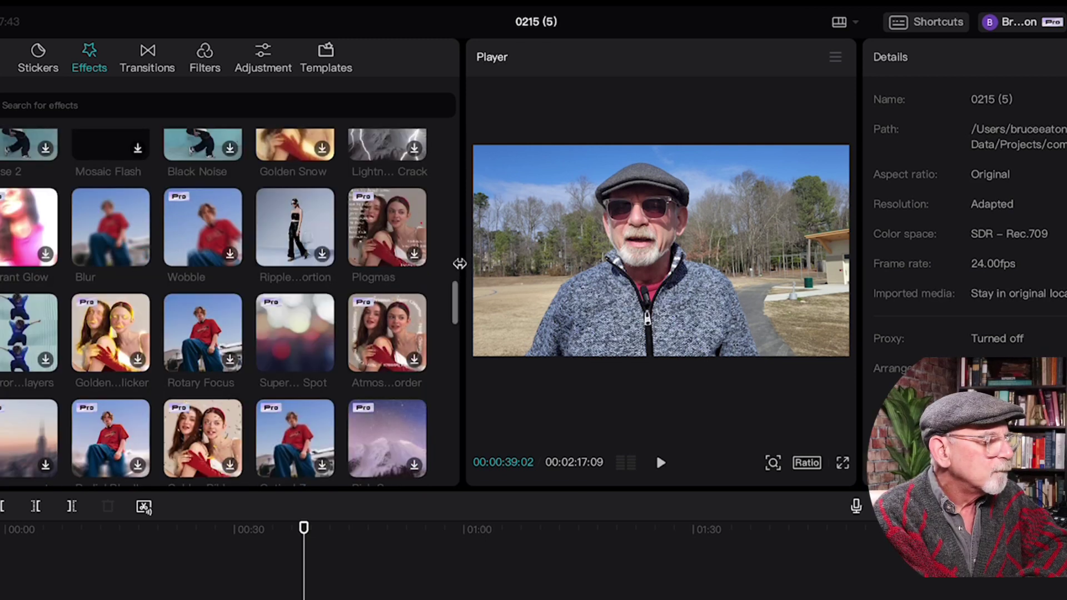
scroll(460, 335, down, 4)
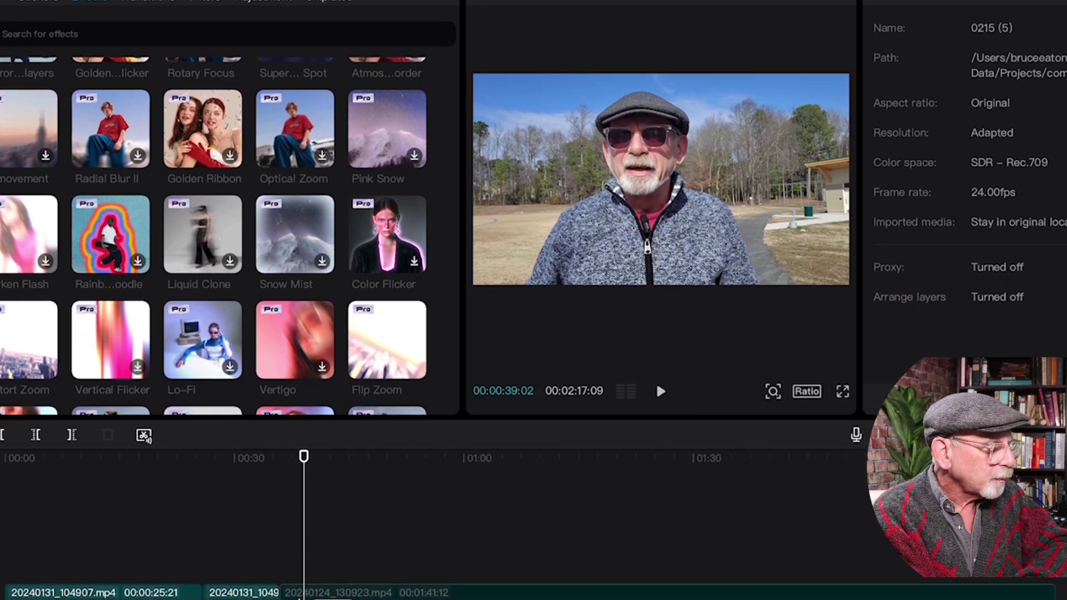
- Add Flip Zoom over the outdoor clip and preview it from about 0:32
drag(298, 596, 296, 561)
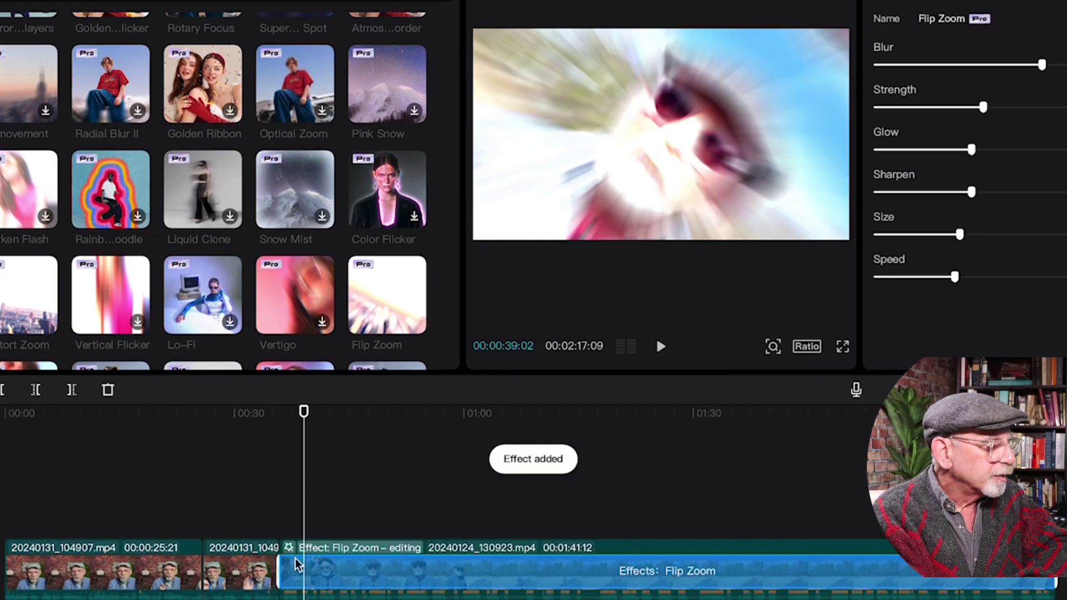
click(254, 510)
key(space)
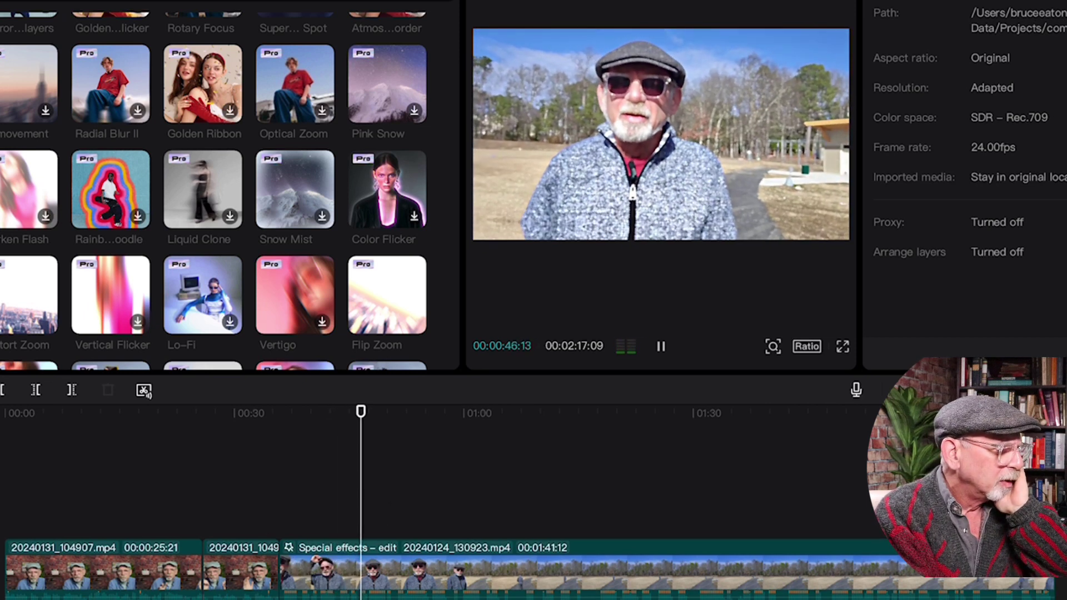
- Remove the Flip Zoom effect and replay the outdoor clip from about 0:34
click(659, 345)
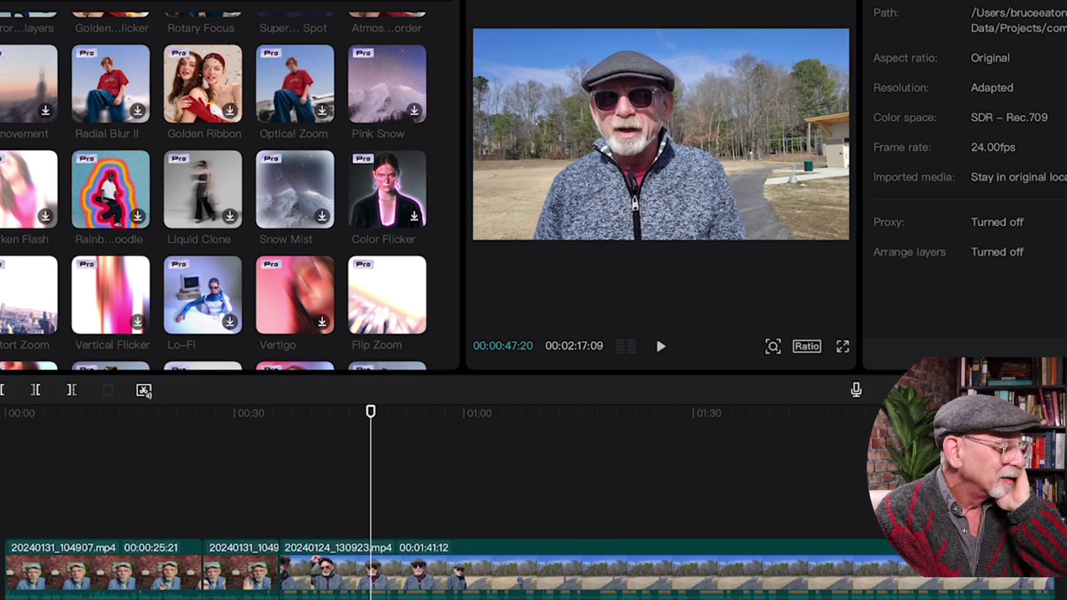
click(266, 479)
key(space)
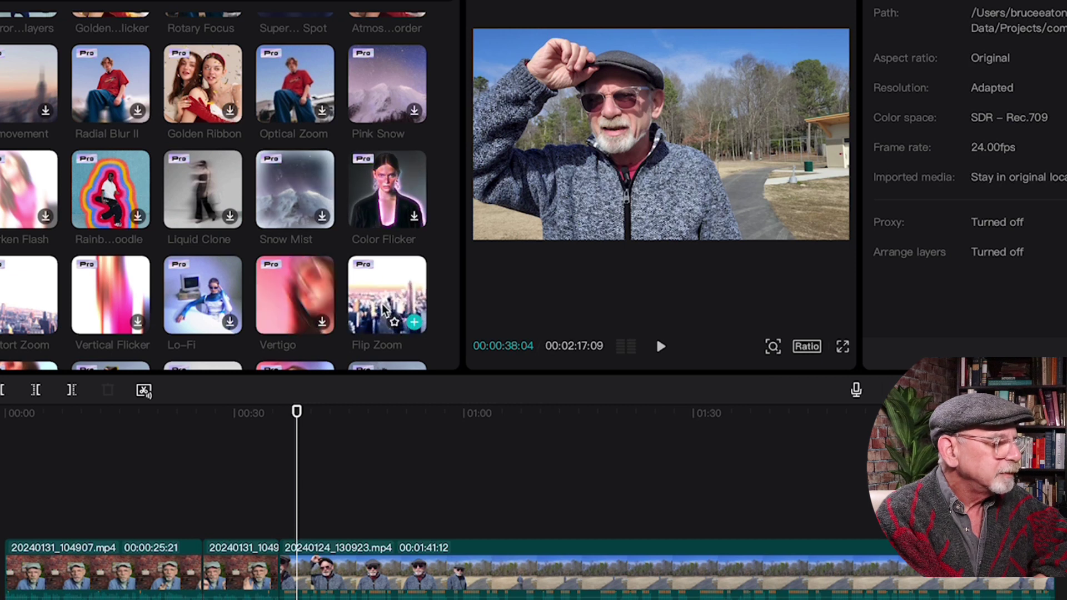
- Add Flash Blur over the outdoor clip's start and shorten it to a brief span
scroll(457, 256, down, 5)
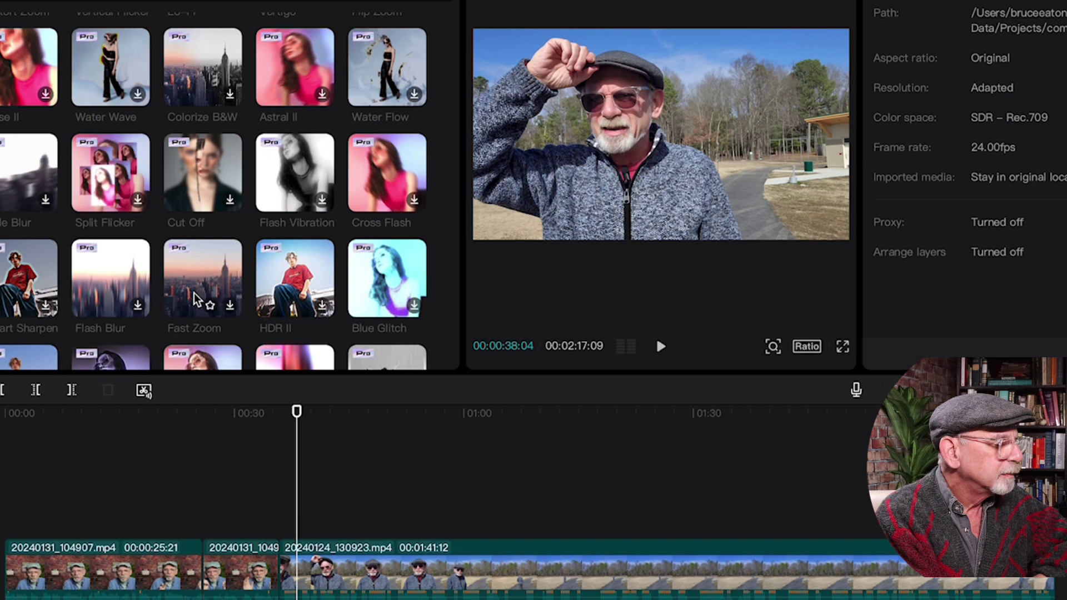
drag(195, 300, 288, 581)
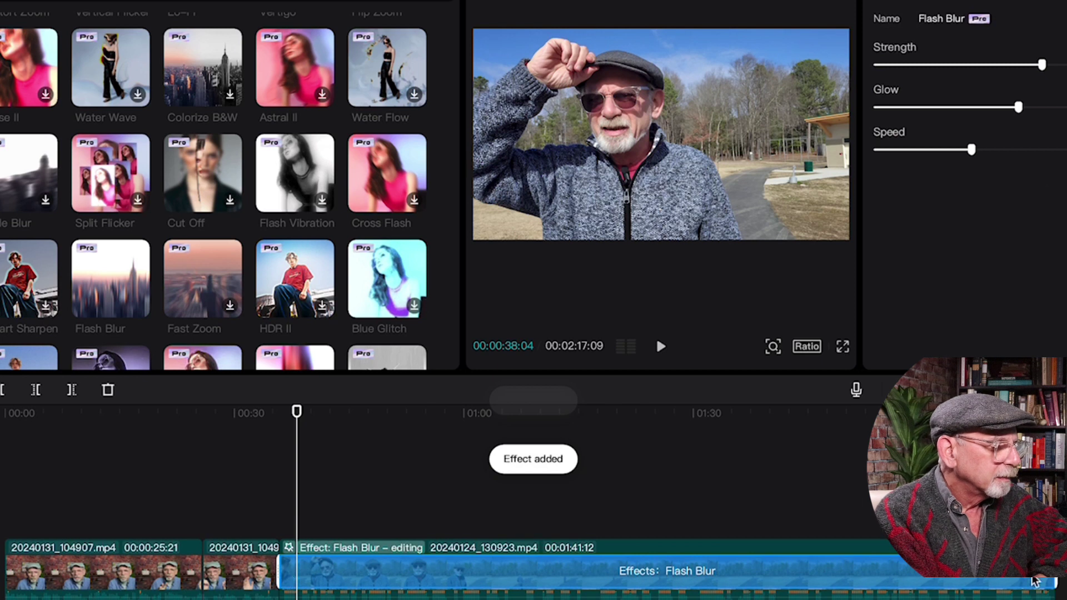
drag(1055, 573, 302, 589)
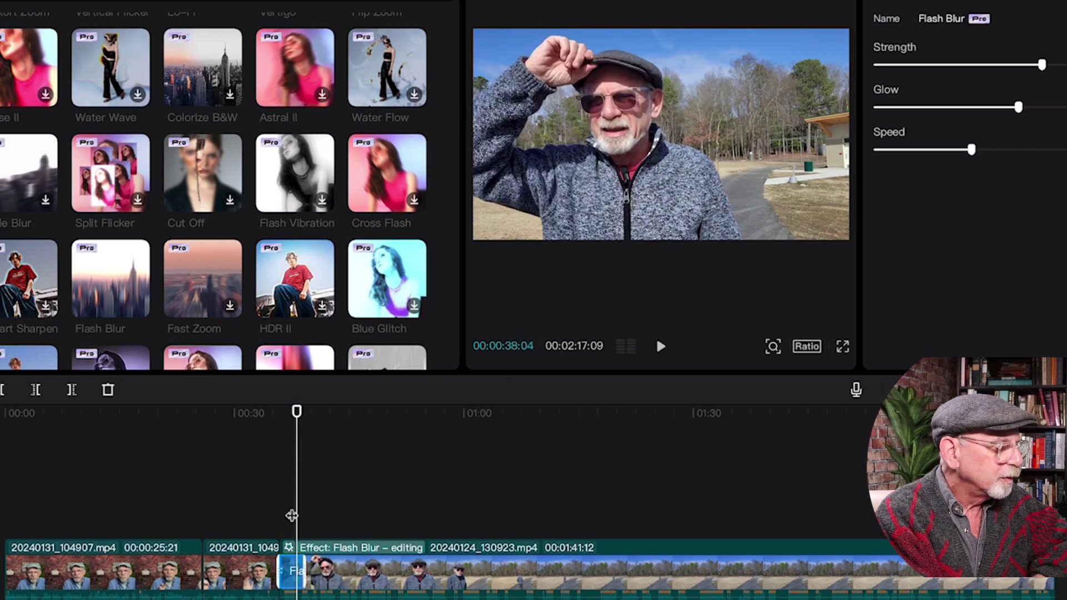
click(258, 504)
- Preview the shortened Flash Blur twice from about 0:33
click(261, 507)
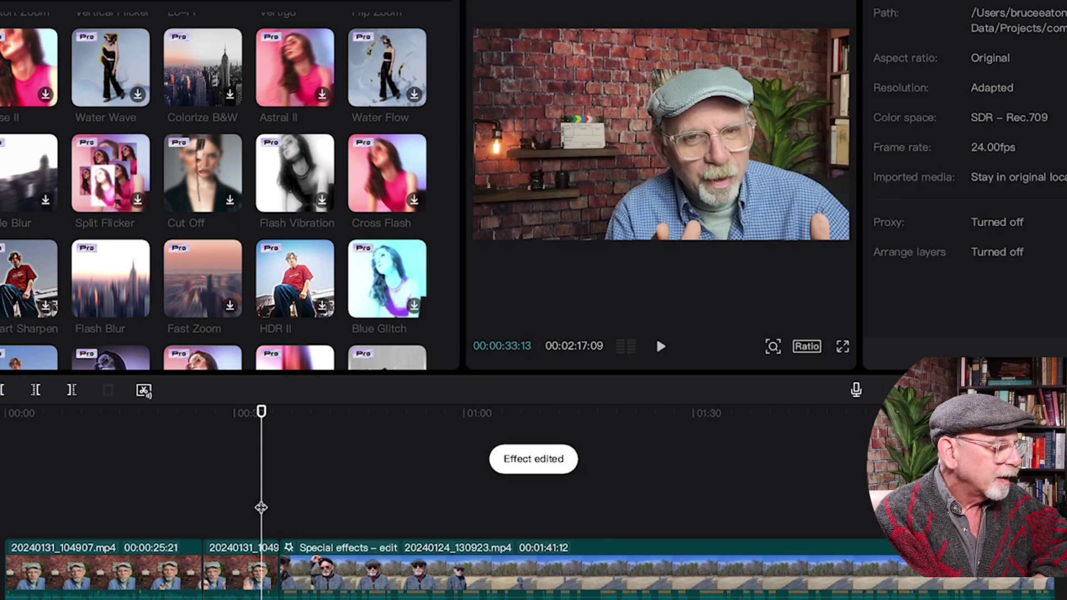
key(space)
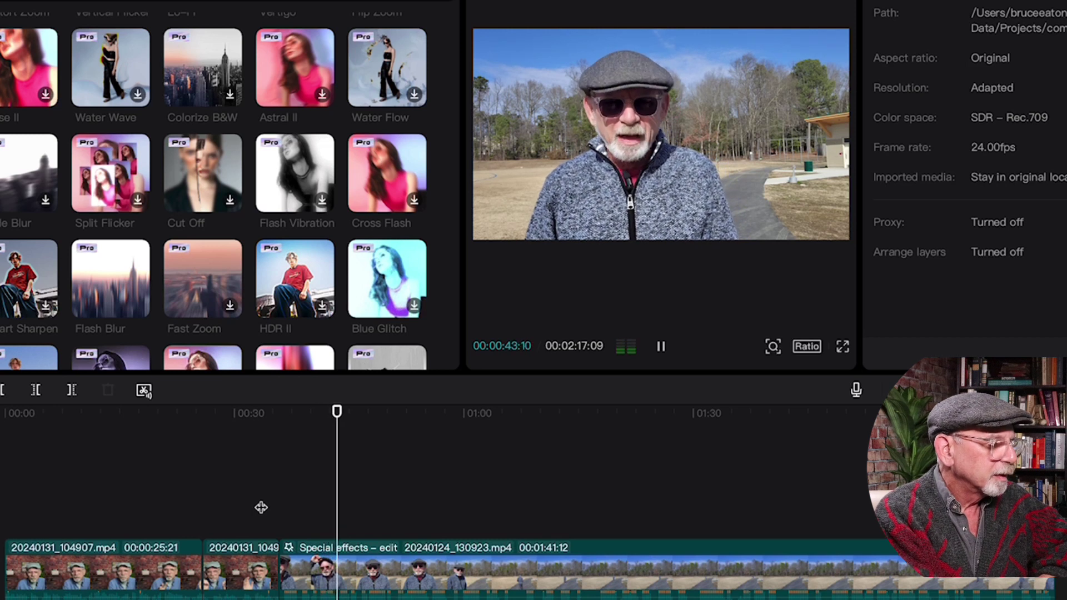
click(263, 509)
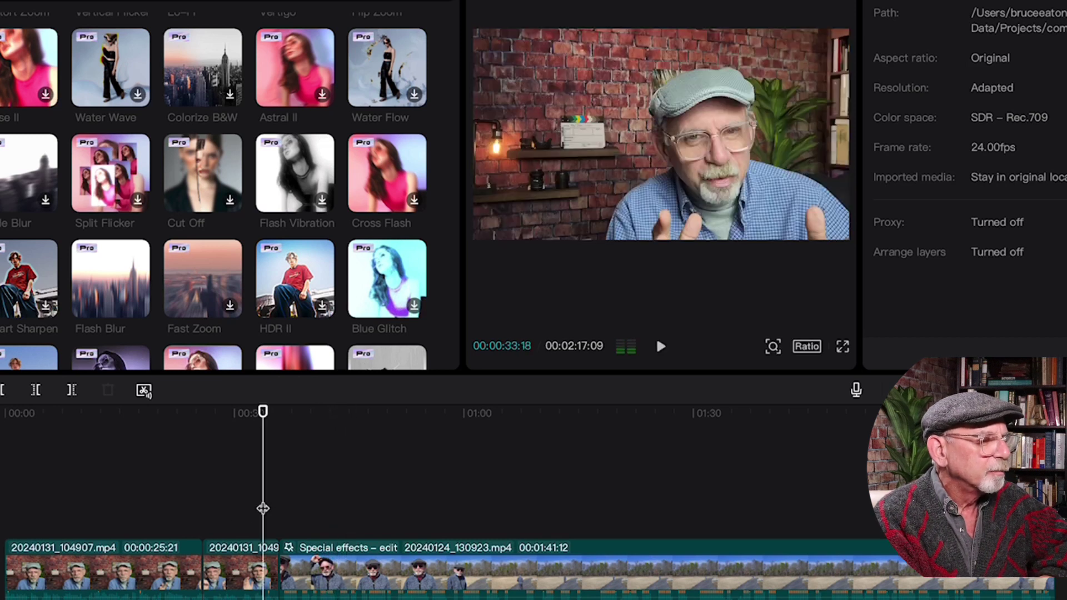
key(space)
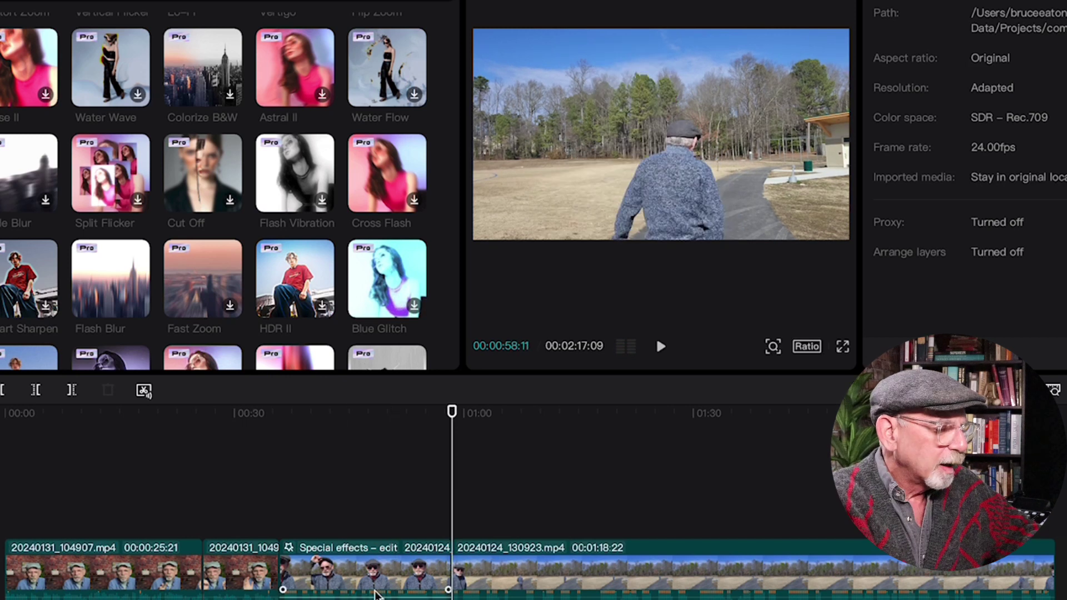
- Move the outdoor clip's opening piece to the timeline end, then back after the talking-head clips
click(377, 593)
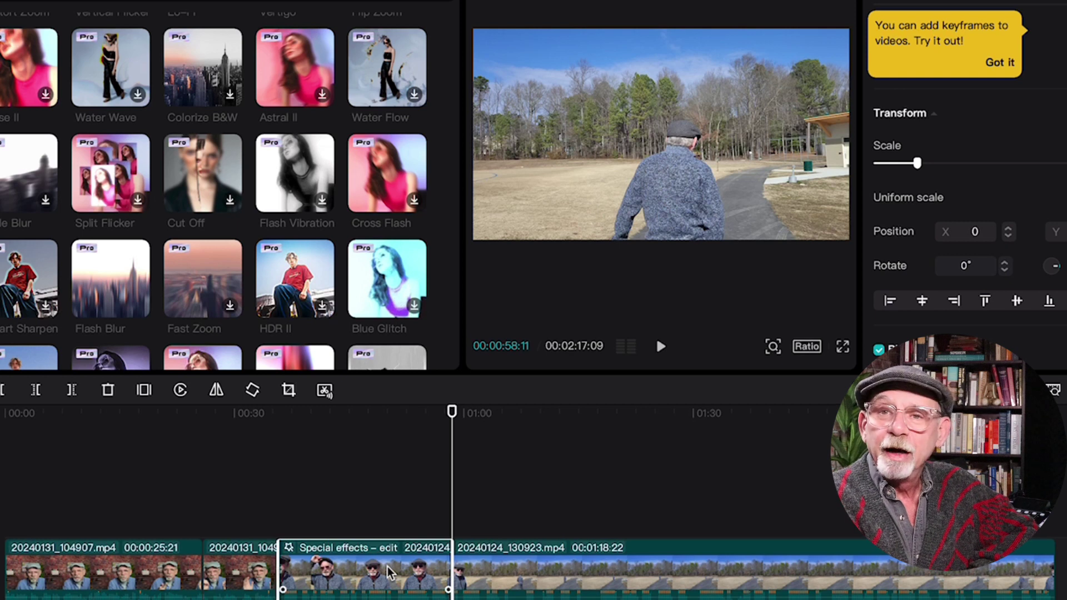
drag(389, 573, 1007, 564)
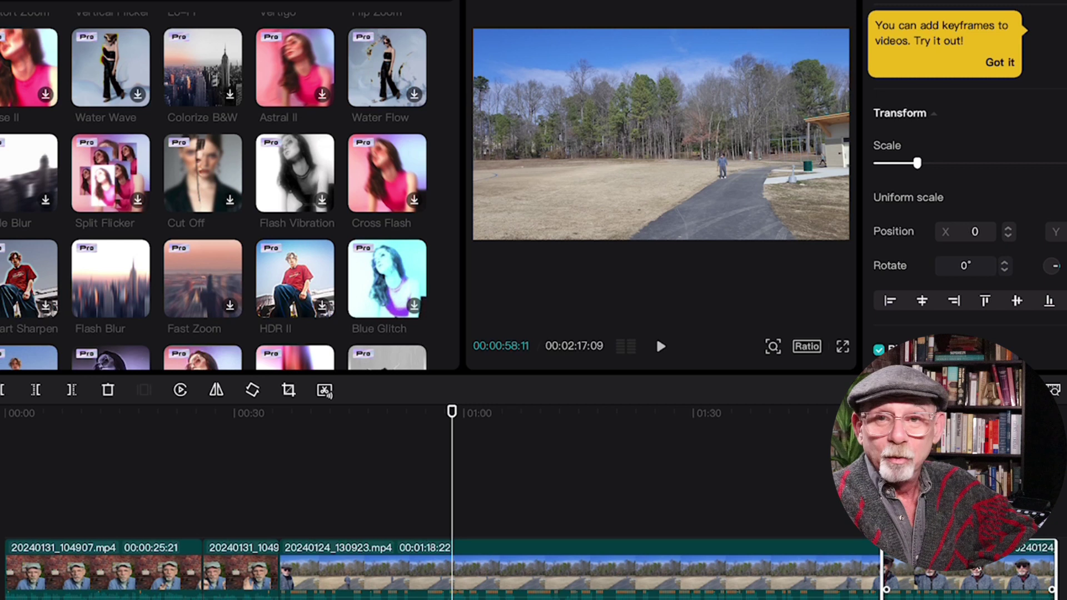
drag(978, 564, 371, 564)
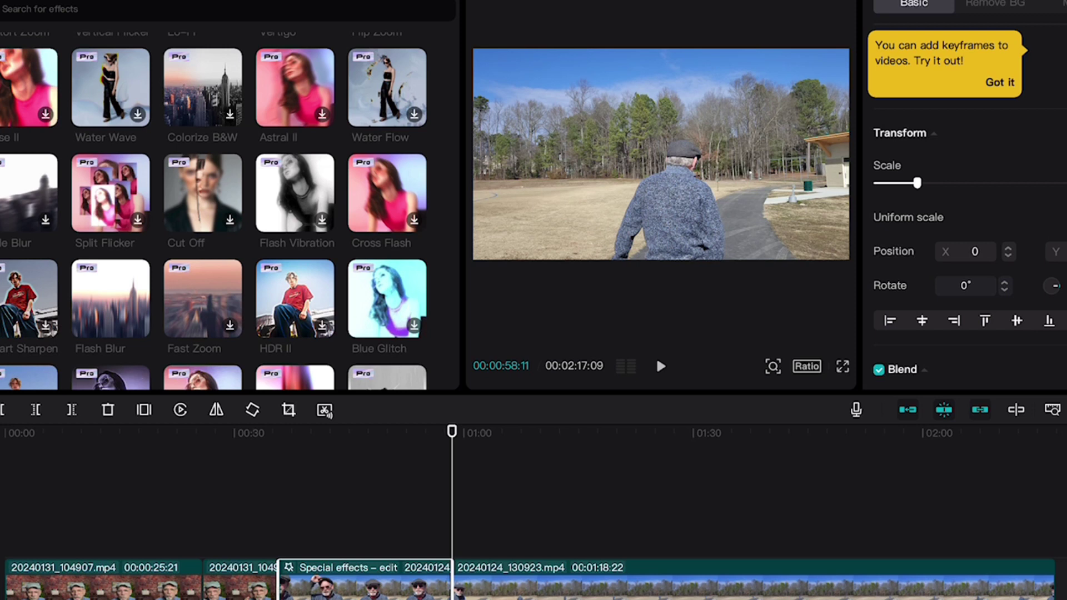
- Place the magenta burst sticker at about 0:37, preview it, then delete it
click(111, 1)
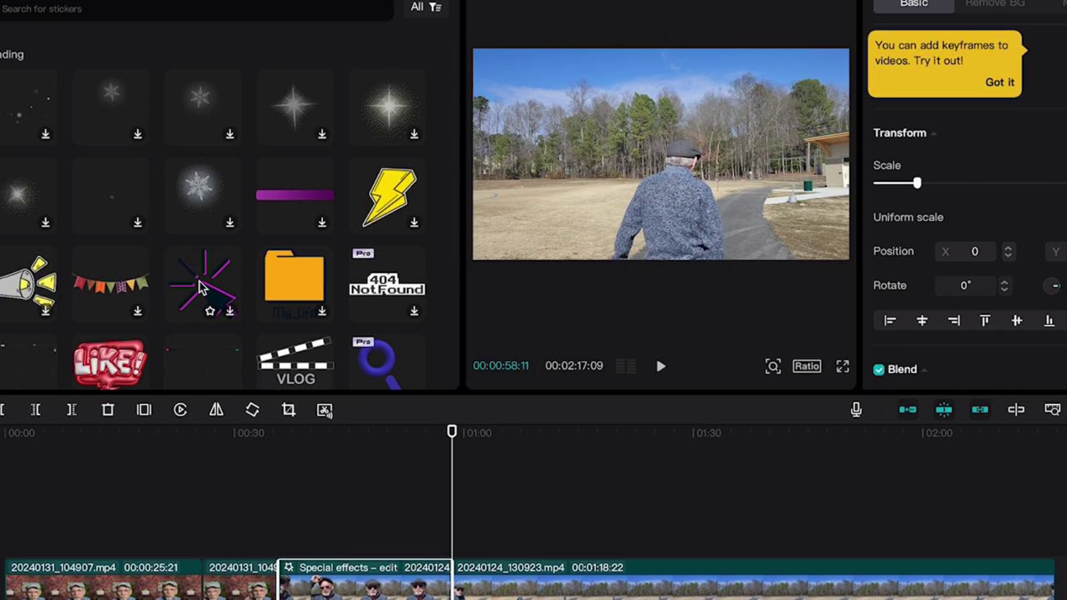
drag(202, 295, 290, 528)
click(285, 499)
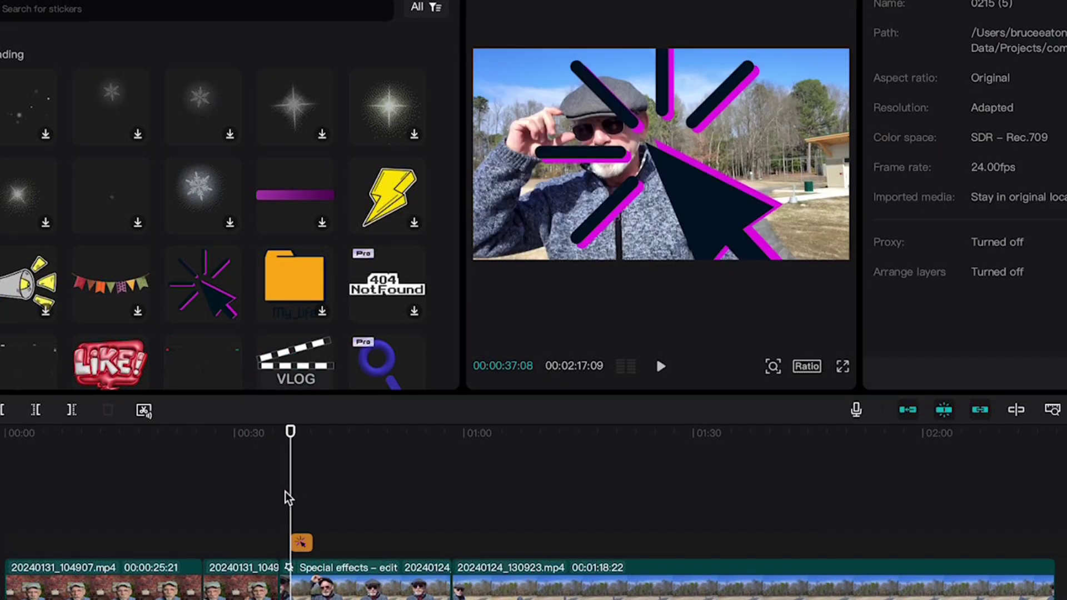
key(space)
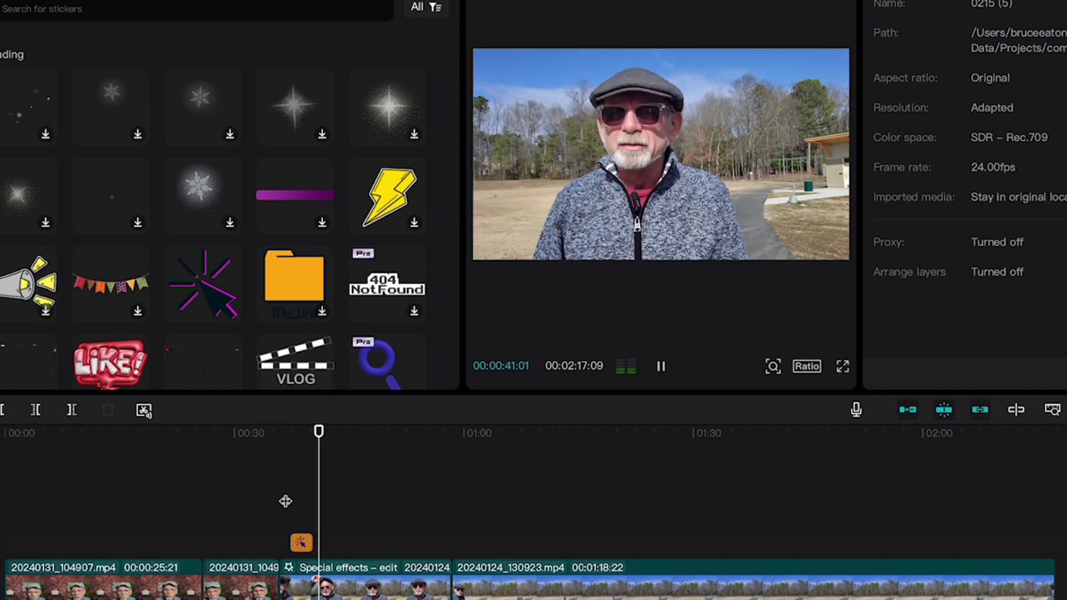
click(301, 543)
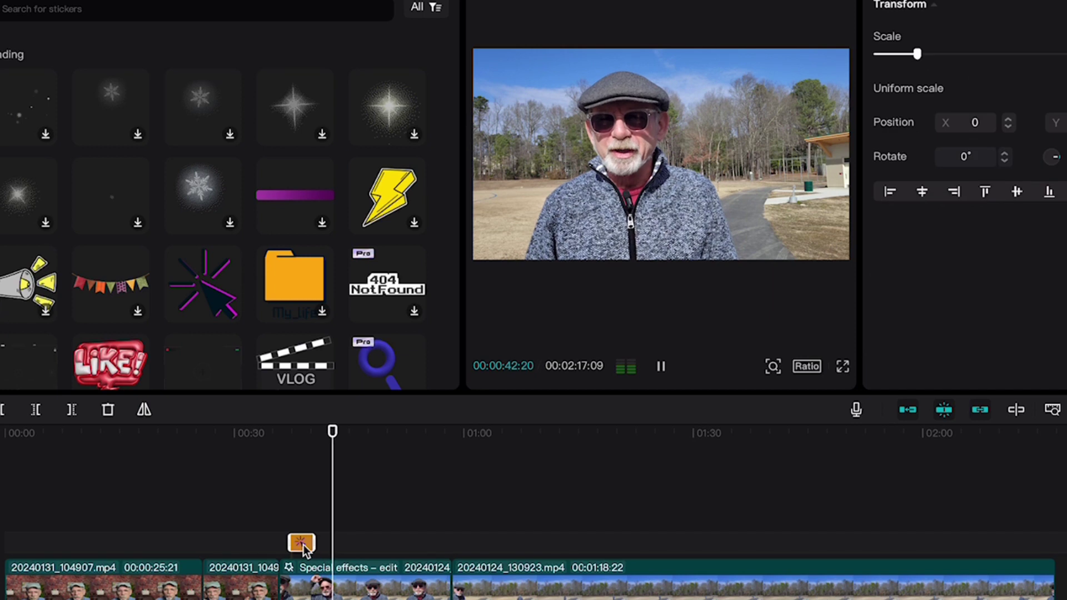
key(Delete)
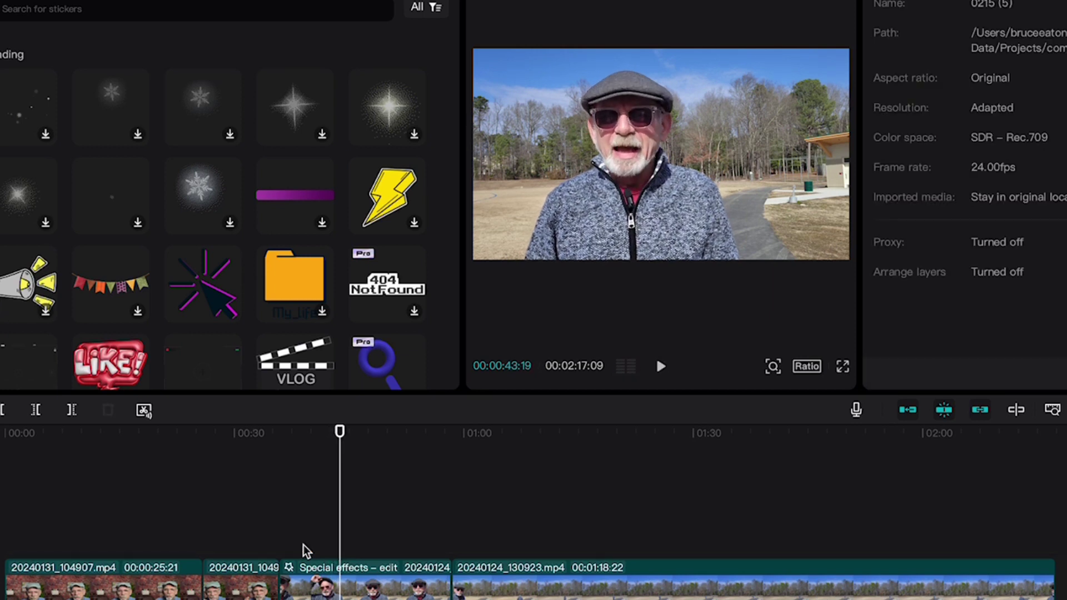